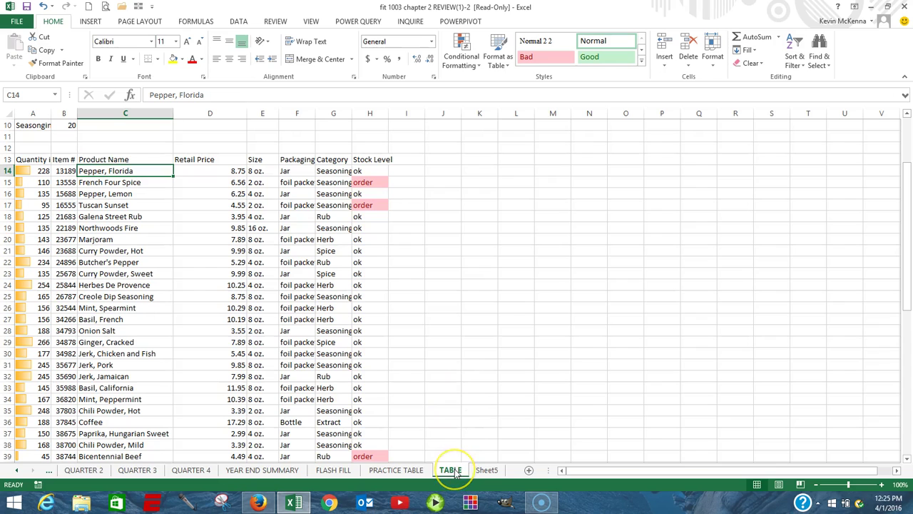
On the TABLE sheet, fit the width of column A to its contents.
{"action": "left_click", "coordinate": [450, 474]}
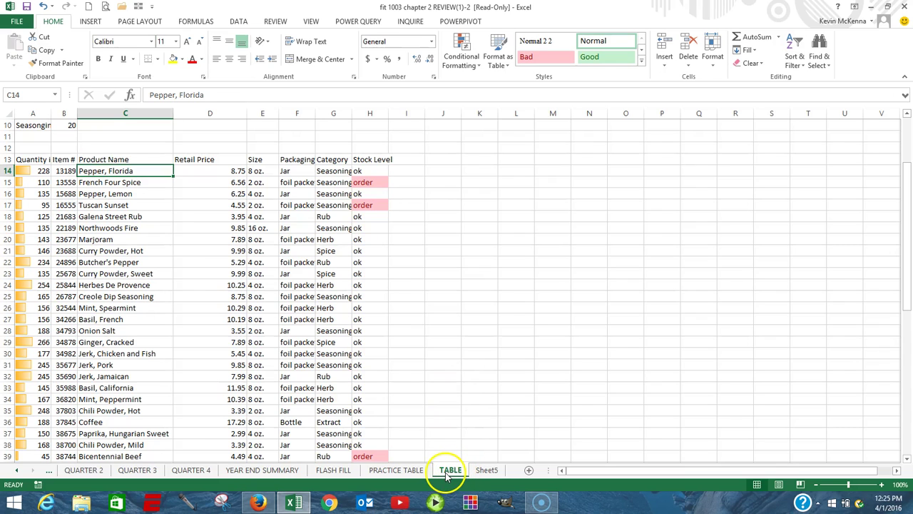
{"action": "double_click", "coordinate": [51, 115]}
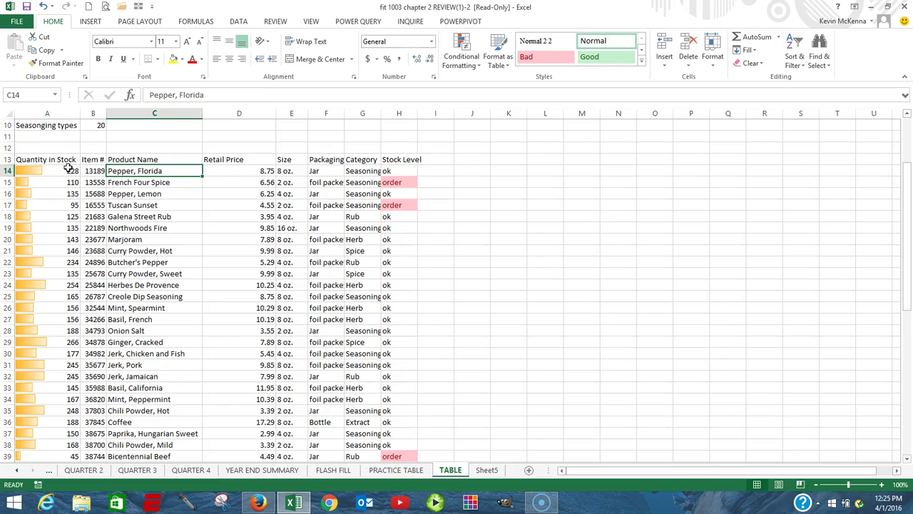
Examine the column headings in row 13, from Quantity in Stock through Stock Level.
{"action": "left_click", "coordinate": [65, 159]}
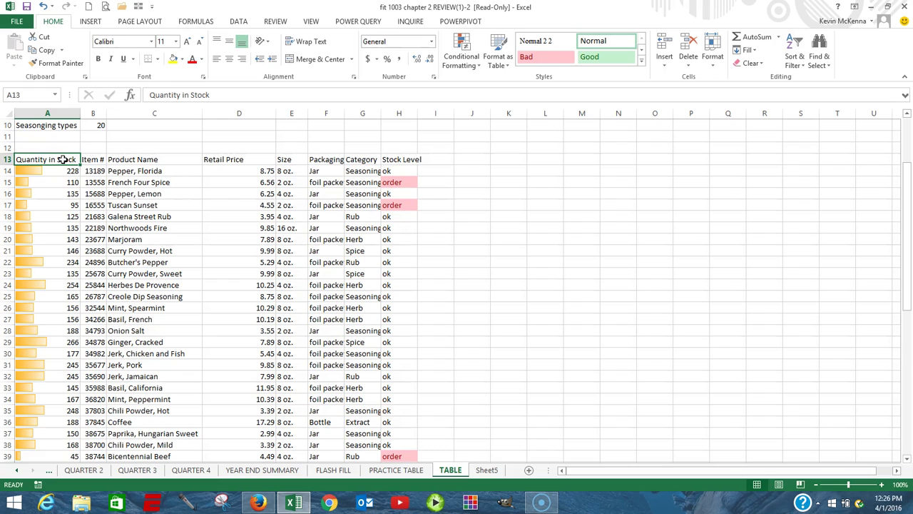
{"action": "left_click_drag", "start_coordinate": [65, 158], "coordinate": [92, 161]}
{"action": "left_click", "coordinate": [93, 160]}
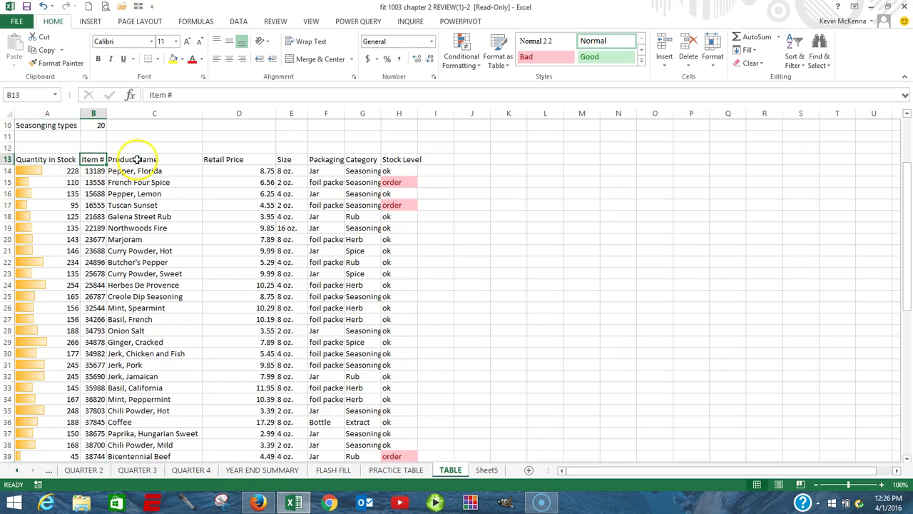
{"action": "left_click", "coordinate": [137, 159]}
{"action": "left_click", "coordinate": [216, 159]}
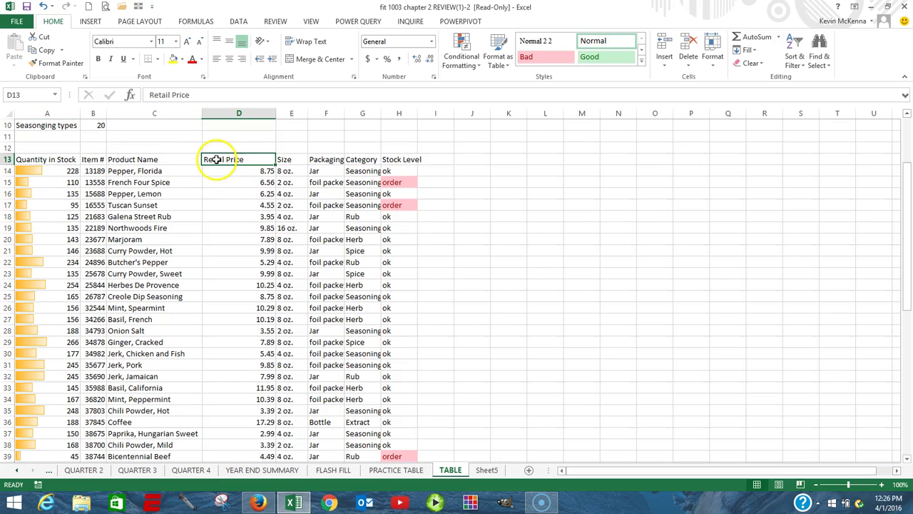
{"action": "left_click", "coordinate": [291, 159]}
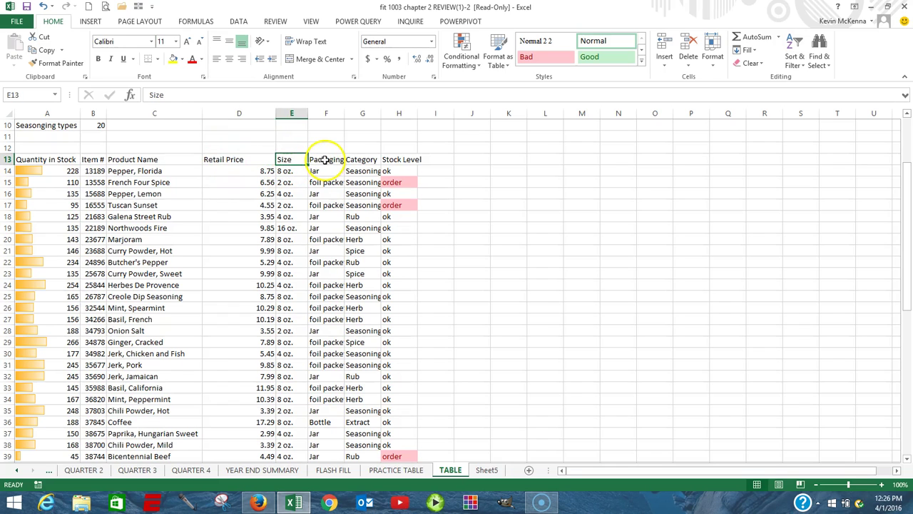
{"action": "left_click", "coordinate": [325, 159]}
{"action": "left_click", "coordinate": [362, 159]}
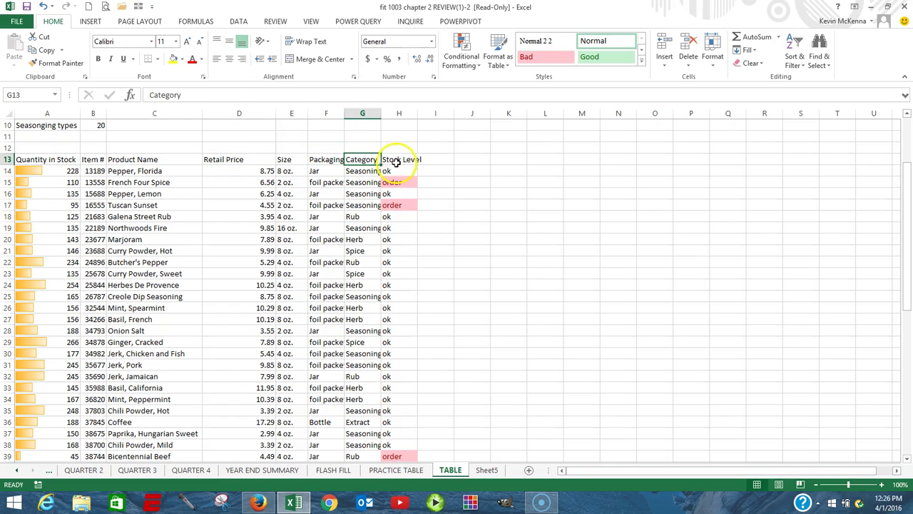
{"action": "left_click", "coordinate": [401, 161]}
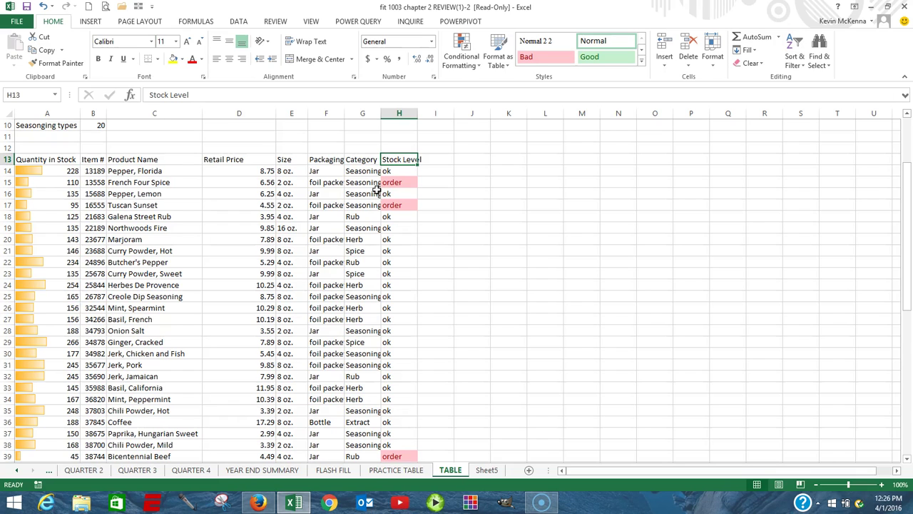
Convert the product data in A13:H68 into a table with headers.
{"action": "left_click", "coordinate": [32, 159]}
{"action": "left_click_drag", "start_coordinate": [32, 159], "coordinate": [406, 428]}
{"action": "scroll", "coordinate": [532, 371], "scroll_direction": "up", "scroll_amount": 4}
{"action": "scroll", "coordinate": [531, 372], "scroll_direction": "up", "scroll_amount": 8}
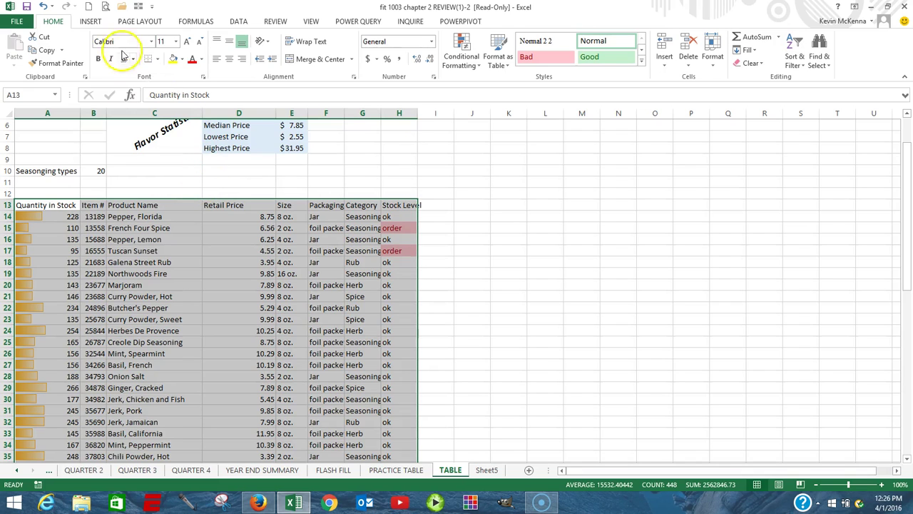
{"action": "left_click", "coordinate": [92, 21]}
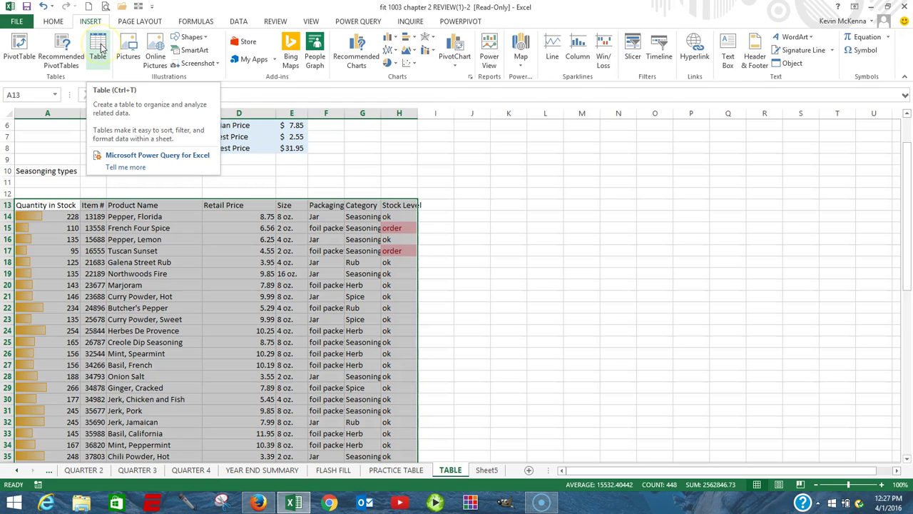
{"action": "left_click", "coordinate": [98, 50]}
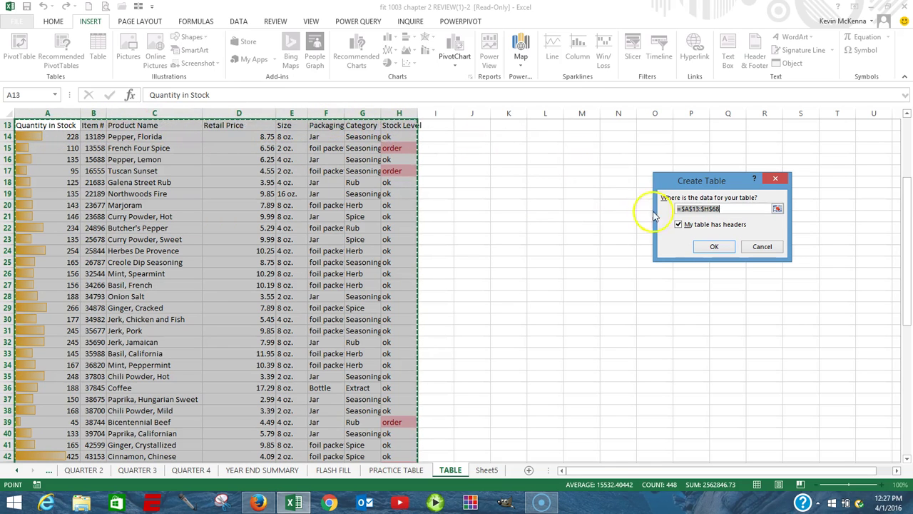
{"action": "left_click", "coordinate": [715, 248]}
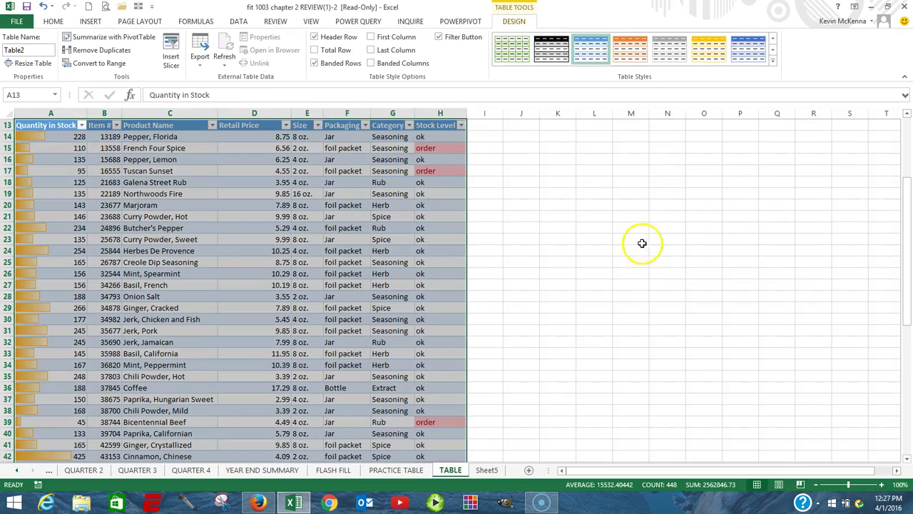
Add a REVENUE column to the table by entering that heading in cell I13.
{"action": "scroll", "coordinate": [593, 223], "scroll_direction": "up", "scroll_amount": 1}
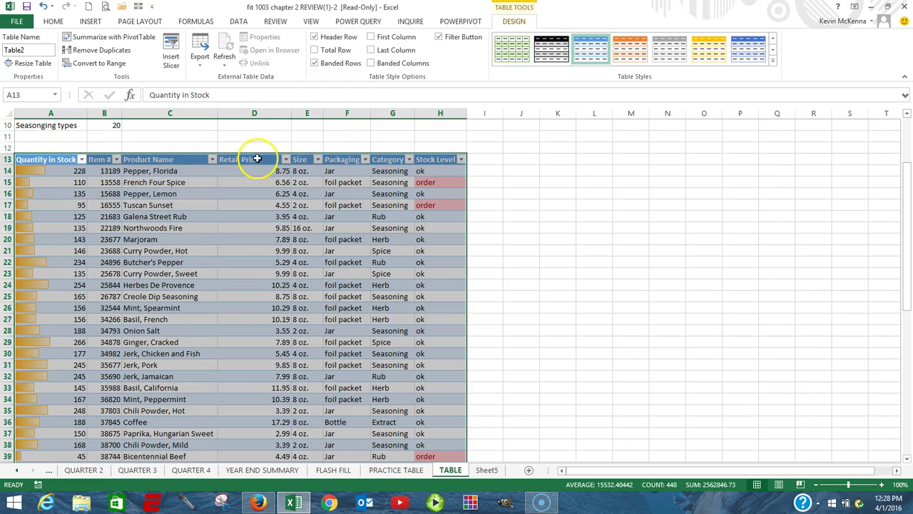
{"action": "left_click", "coordinate": [486, 158]}
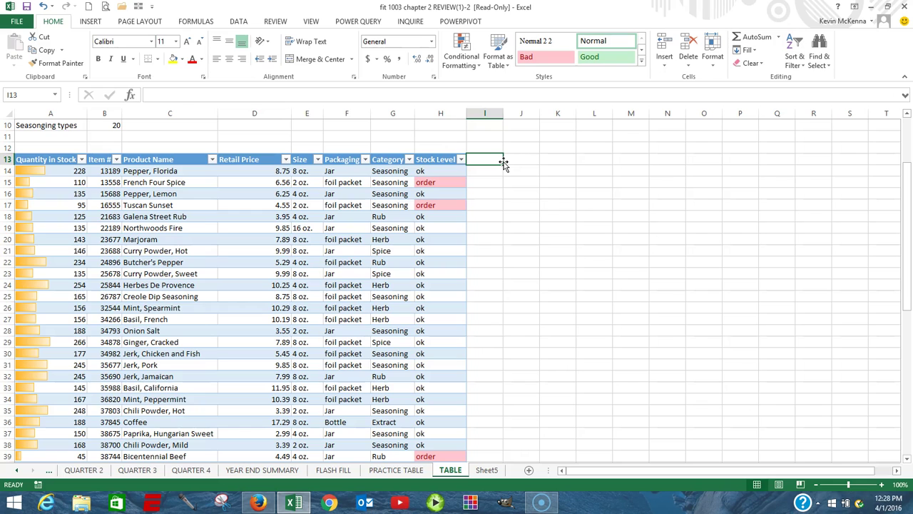
{"action": "type", "text": "REVE"}
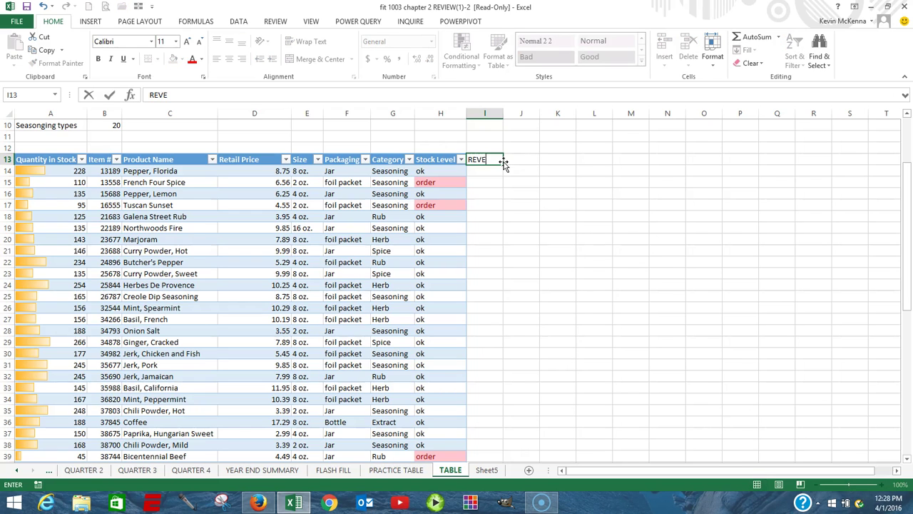
{"action": "type", "text": "NUE"}
{"action": "key", "text": "Return"}
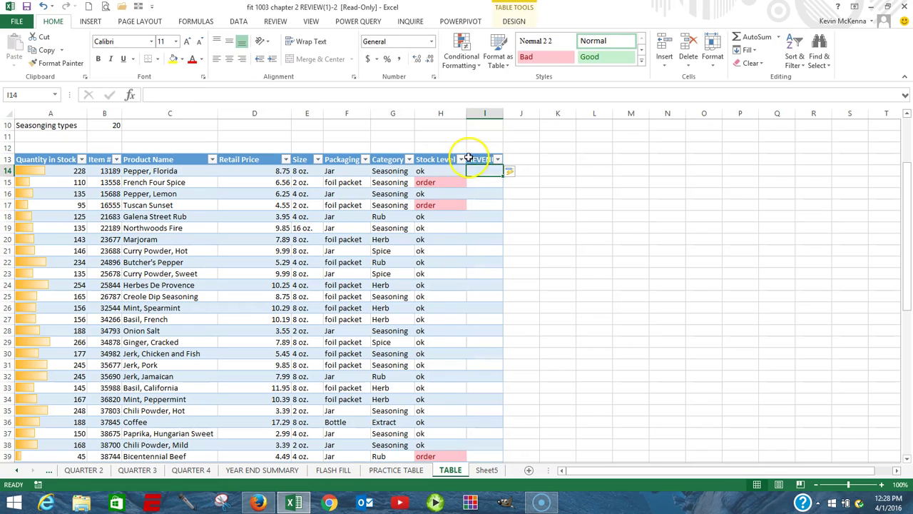
{"action": "left_click", "coordinate": [480, 159]}
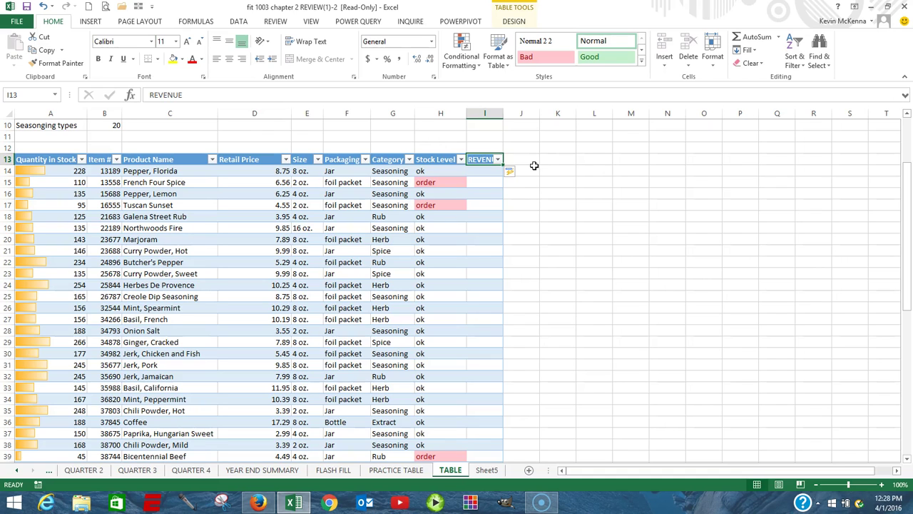
{"action": "left_click", "coordinate": [483, 159]}
{"action": "left_click", "coordinate": [499, 160]}
{"action": "left_click", "coordinate": [484, 158]}
{"action": "left_click", "coordinate": [502, 161]}
Fill the REVENUE column with the formula =[@[Quantity in Stock]]*[@[Retail Price]], entered in cell I14.
{"action": "left_click", "coordinate": [488, 170]}
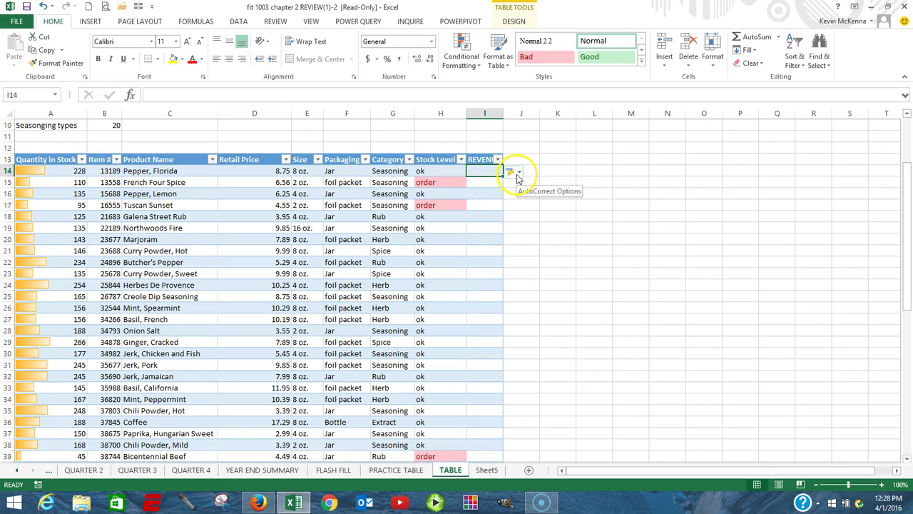
{"action": "left_click", "coordinate": [489, 177]}
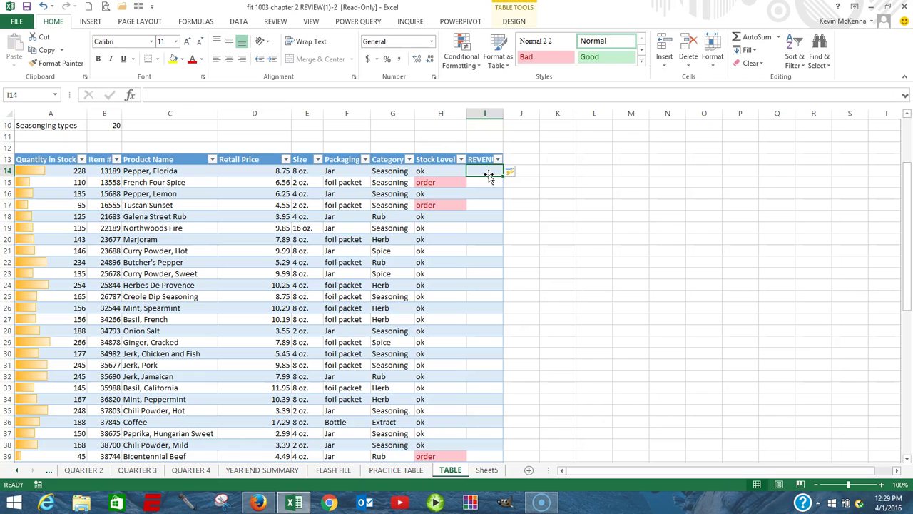
{"action": "type", "text": "="}
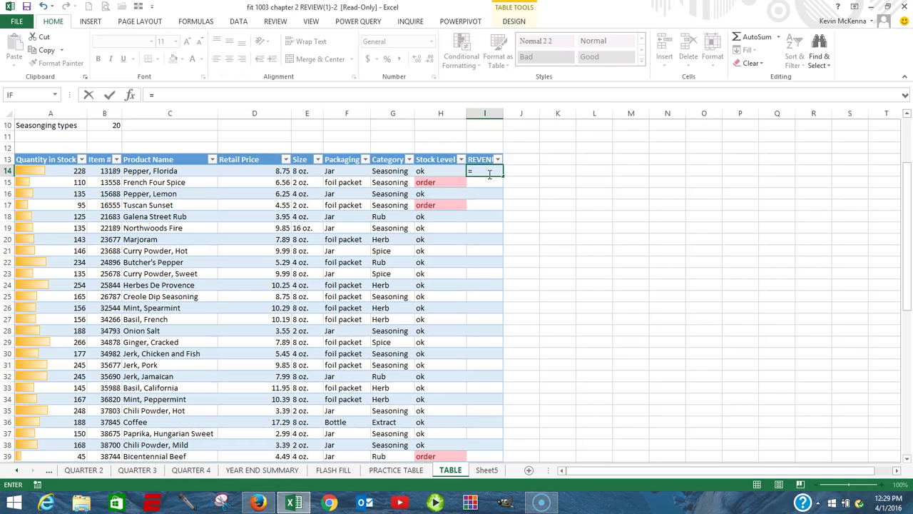
{"action": "left_click", "coordinate": [471, 170]}
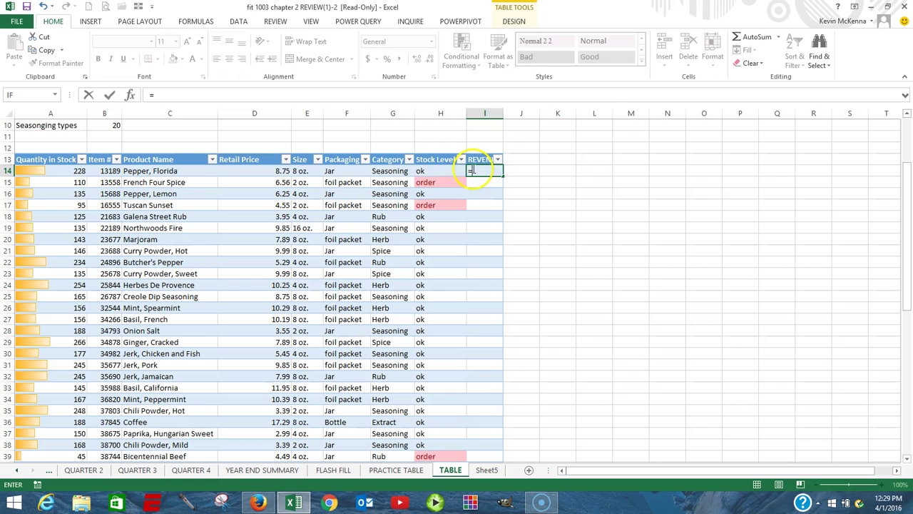
{"action": "left_click", "coordinate": [66, 171]}
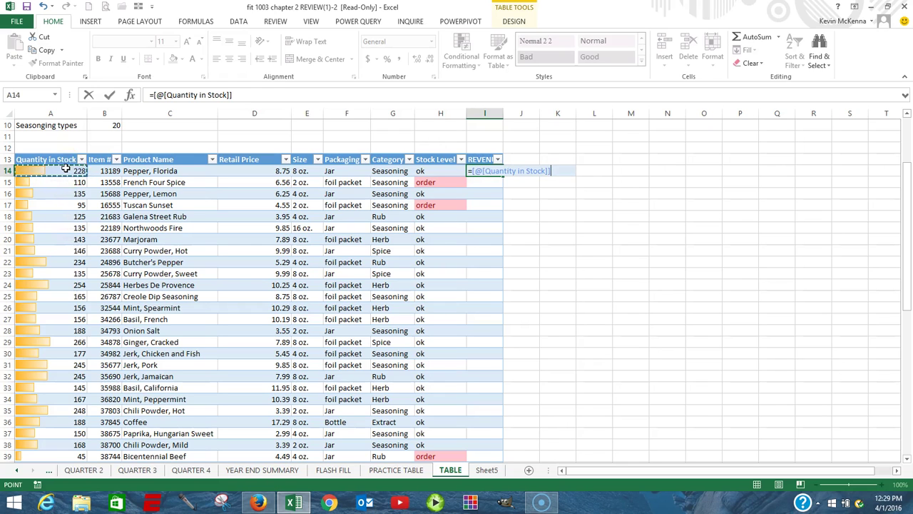
{"action": "type", "text": "*"}
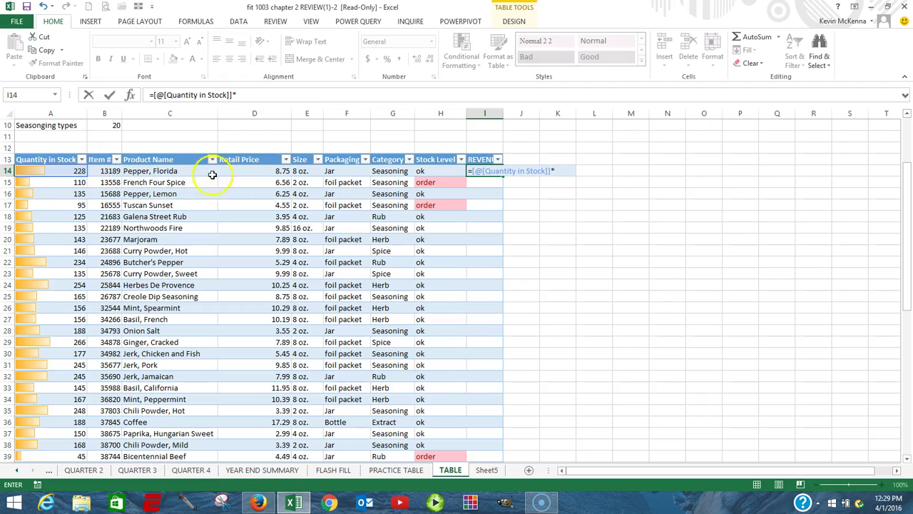
{"action": "left_click", "coordinate": [264, 171]}
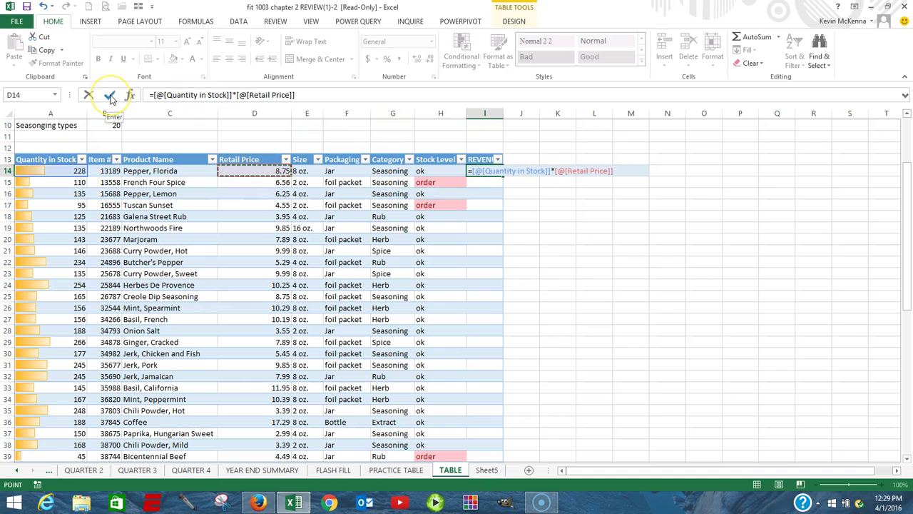
{"action": "left_click", "coordinate": [111, 98]}
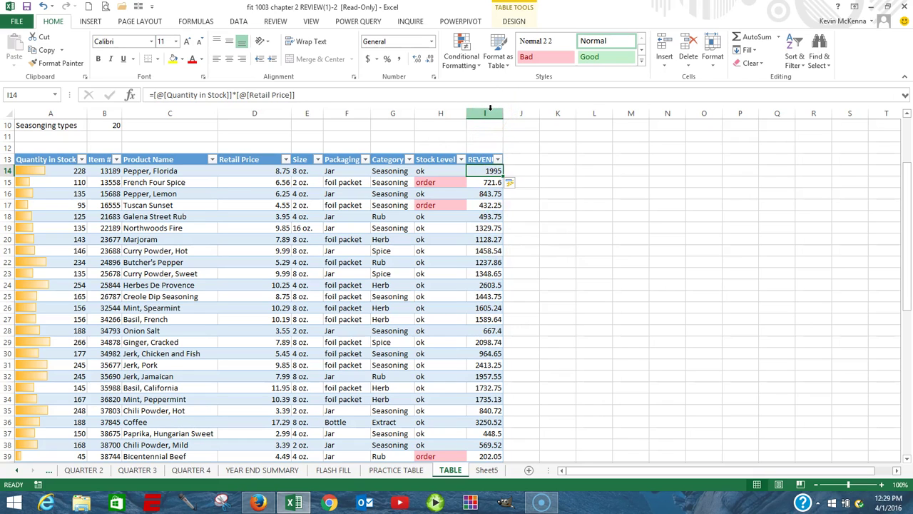
Apply the Accounting number format with dollar signs to the whole REVENUE column.
{"action": "left_click", "coordinate": [490, 108]}
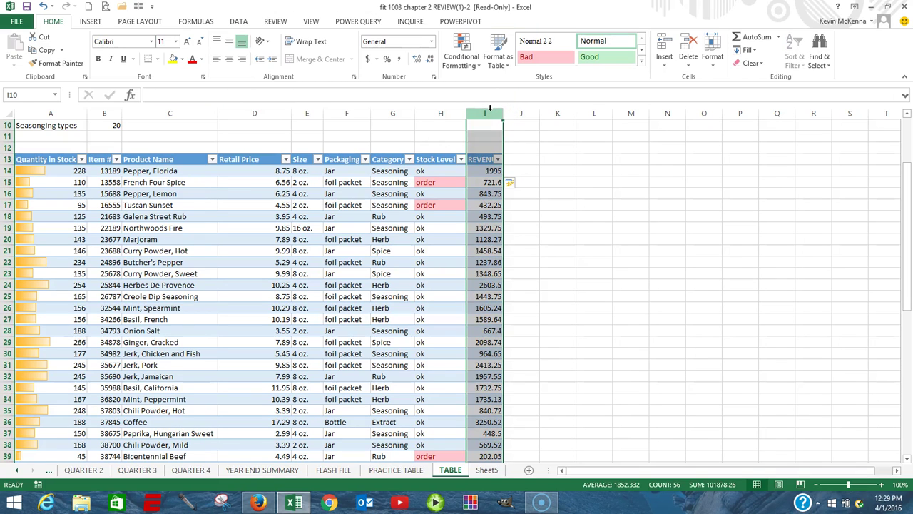
{"action": "left_click", "coordinate": [369, 59]}
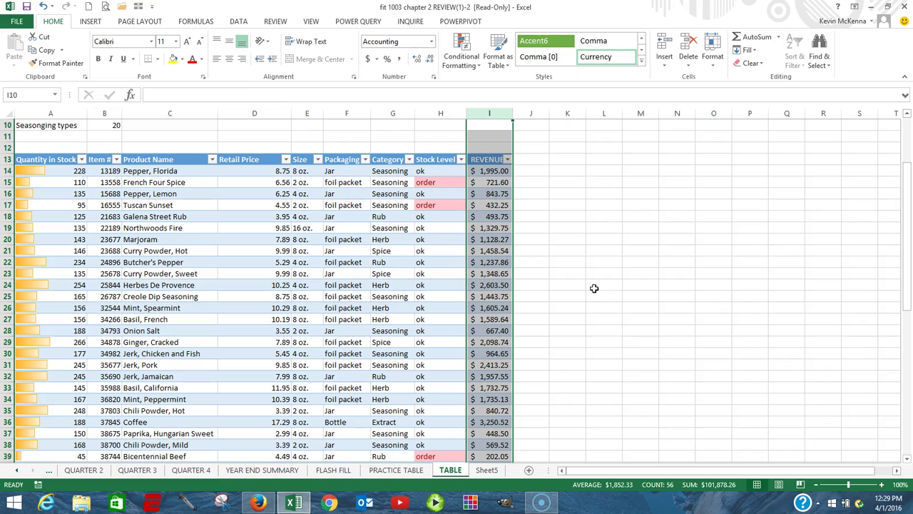
{"action": "left_click", "coordinate": [477, 172]}
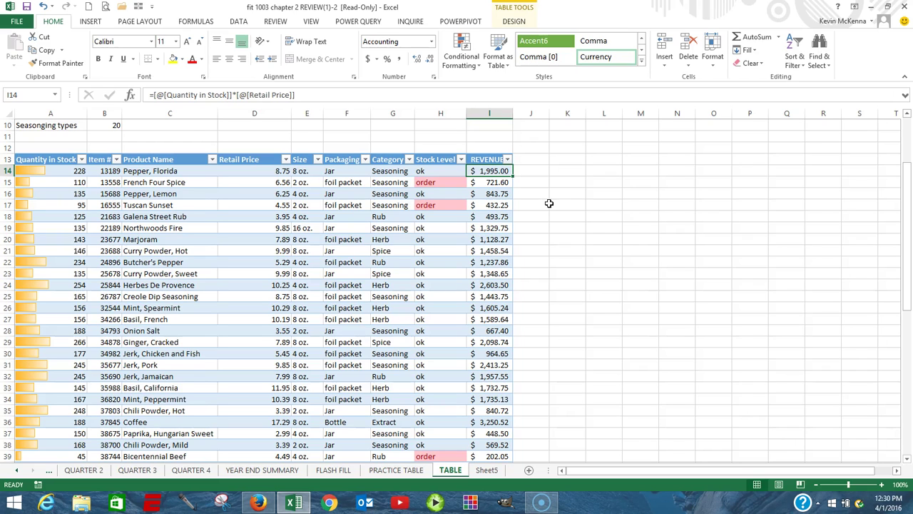
Sort the table with a custom sort by Category, on values, in A to Z order.
{"action": "left_click", "coordinate": [151, 172]}
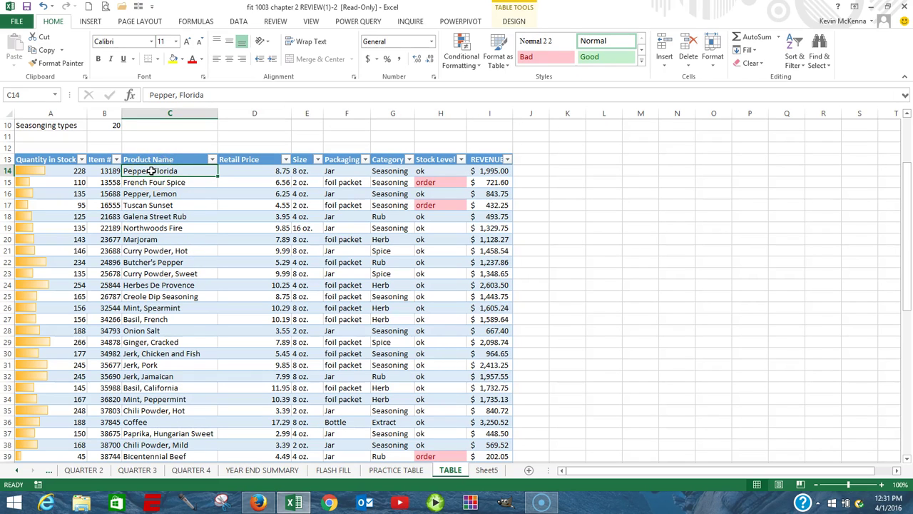
{"action": "left_click", "coordinate": [151, 171]}
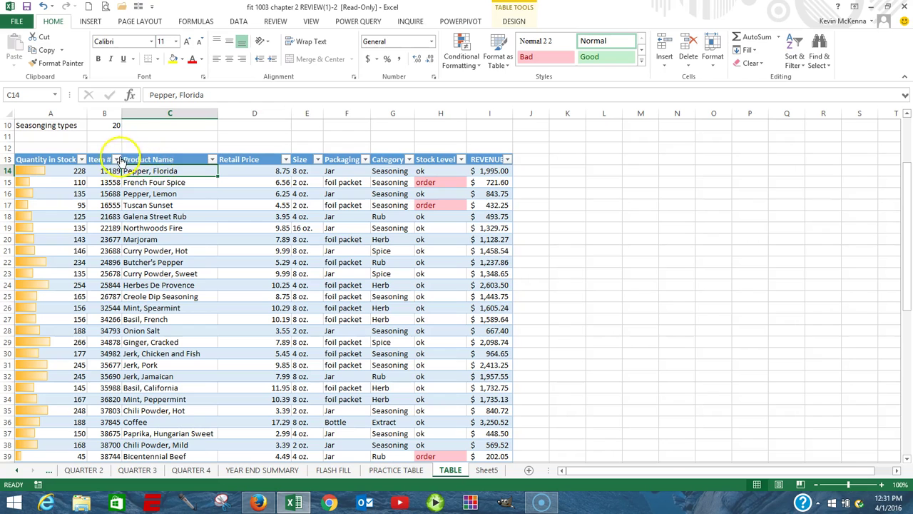
{"action": "left_click", "coordinate": [237, 165]}
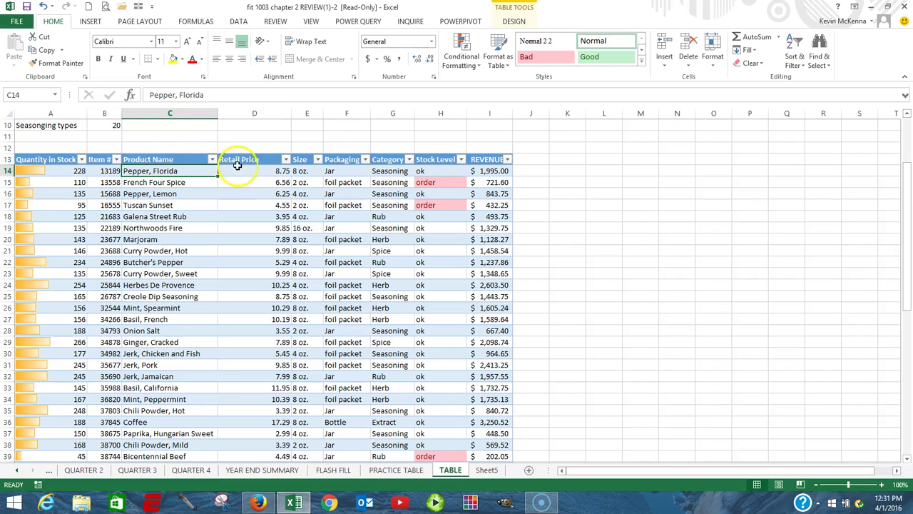
{"action": "right_click", "coordinate": [144, 172]}
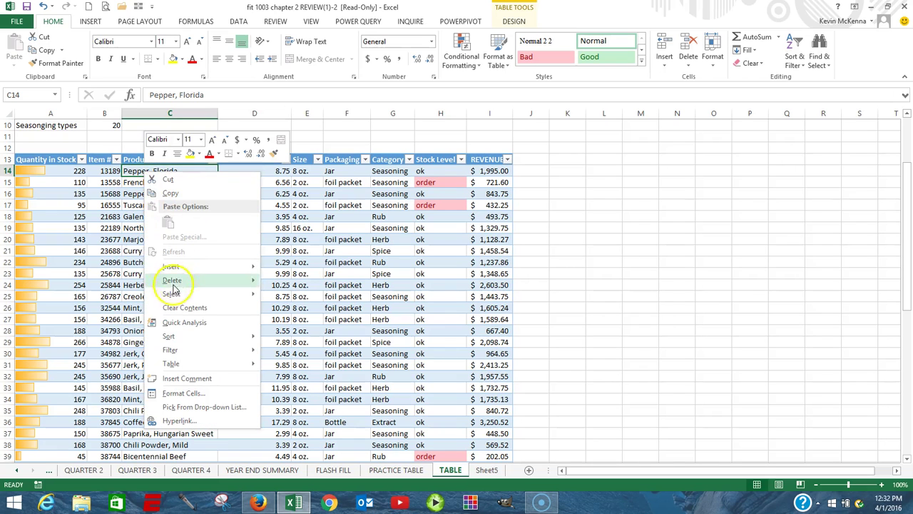
{"action": "mouse_move", "coordinate": [176, 337]}
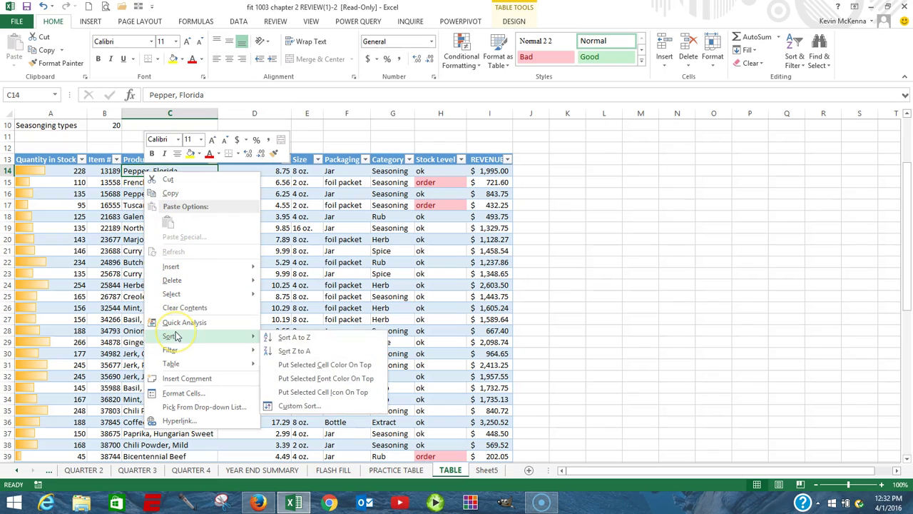
{"action": "left_click", "coordinate": [299, 406]}
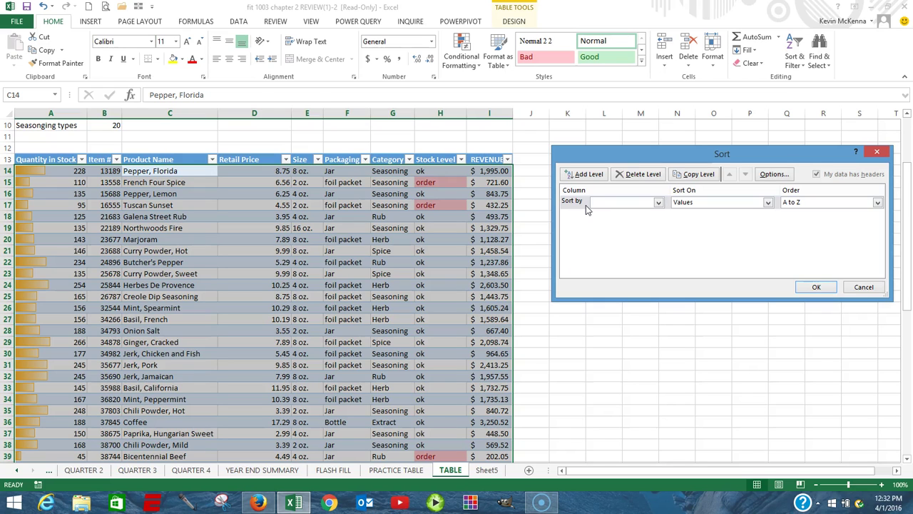
{"action": "left_click", "coordinate": [576, 203]}
{"action": "left_click", "coordinate": [658, 203]}
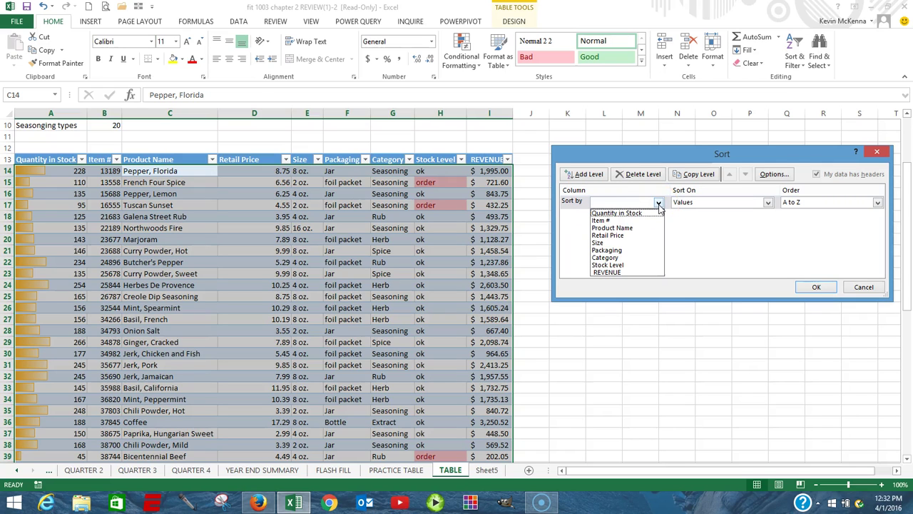
{"action": "left_click", "coordinate": [640, 259]}
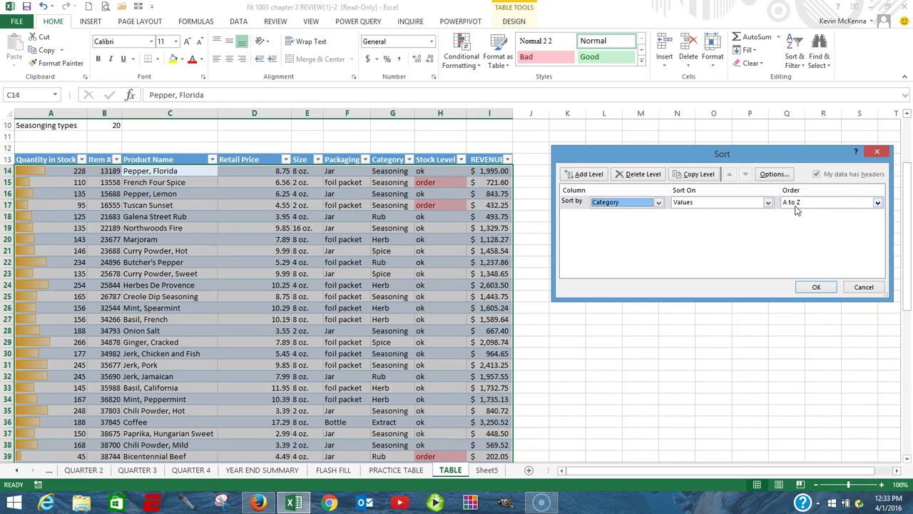
{"action": "left_click", "coordinate": [819, 286]}
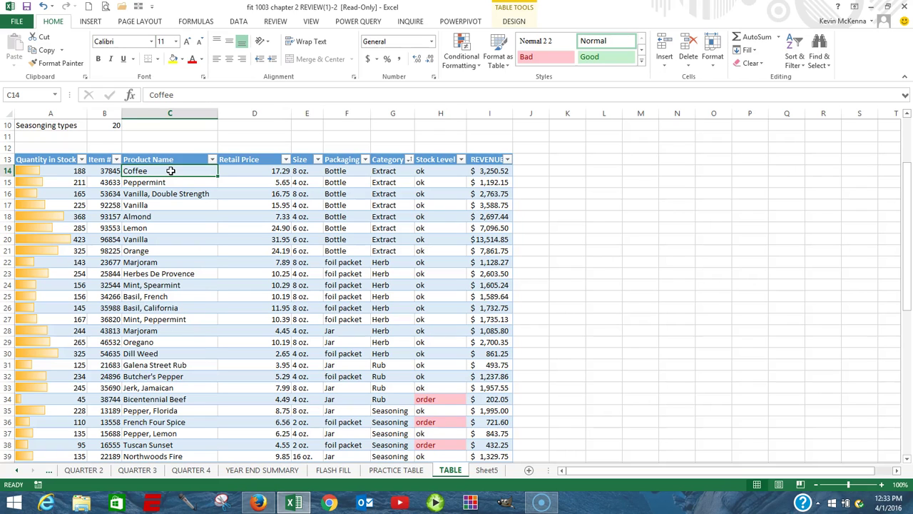
Add a second custom sort level by Product Name, on values, A to Z, below the Category level.
{"action": "right_click", "coordinate": [171, 172]}
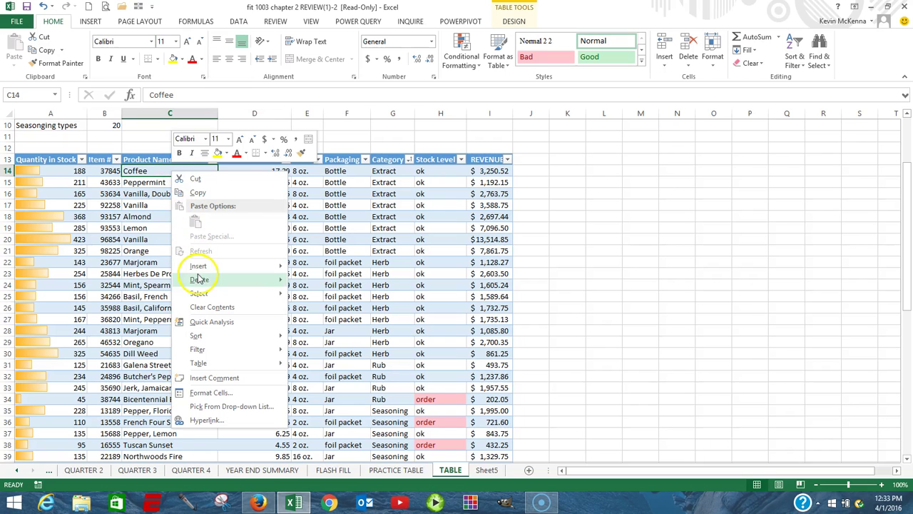
{"action": "mouse_move", "coordinate": [200, 294]}
{"action": "mouse_move", "coordinate": [196, 336]}
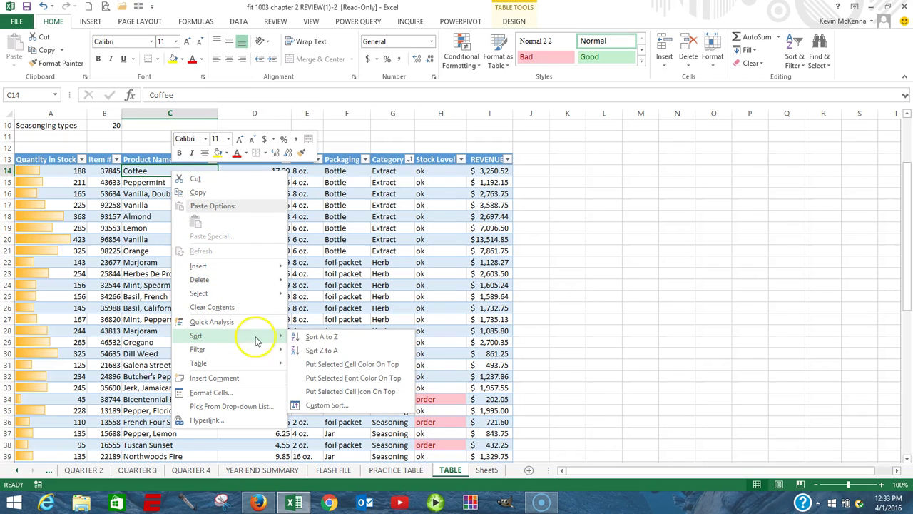
{"action": "left_click", "coordinate": [326, 406]}
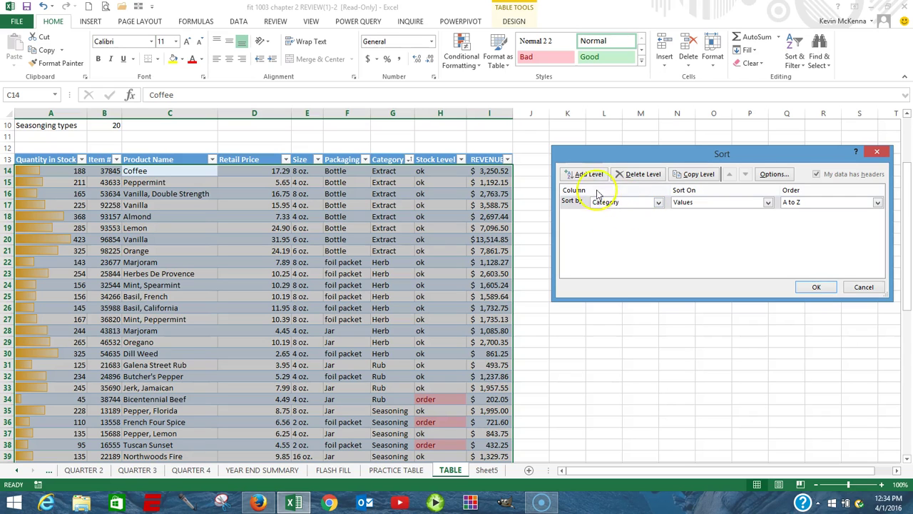
{"action": "left_click", "coordinate": [590, 177]}
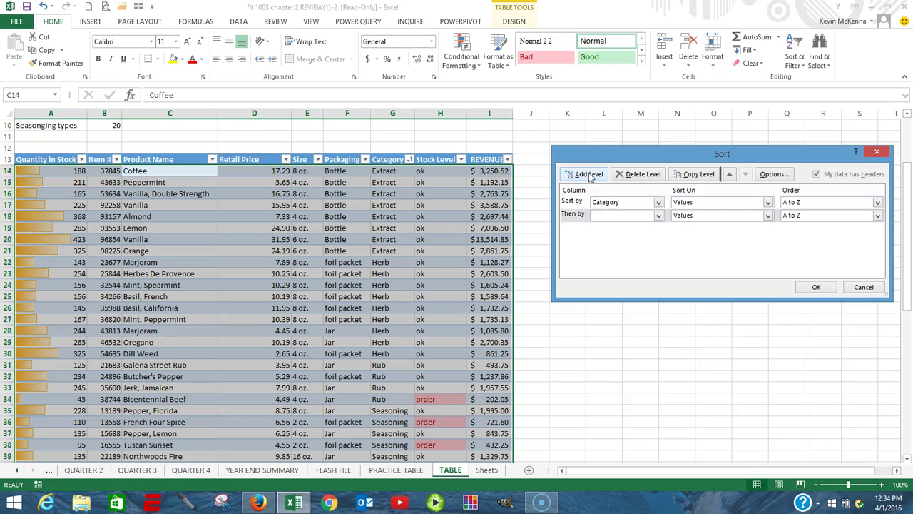
{"action": "left_click", "coordinate": [659, 217]}
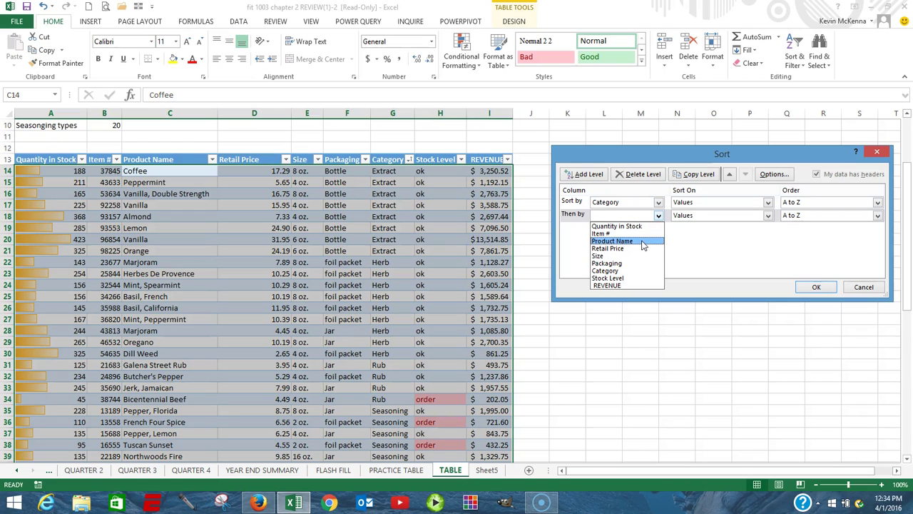
{"action": "left_click", "coordinate": [642, 243]}
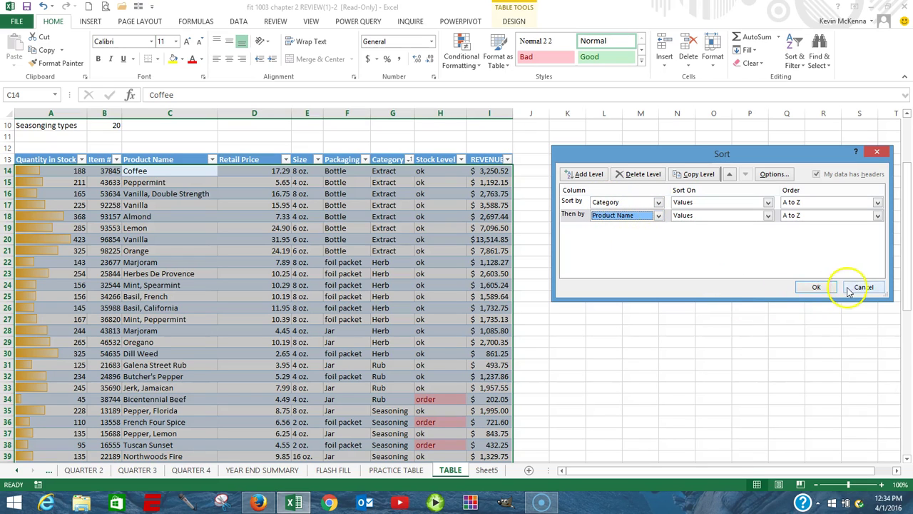
{"action": "left_click", "coordinate": [817, 288]}
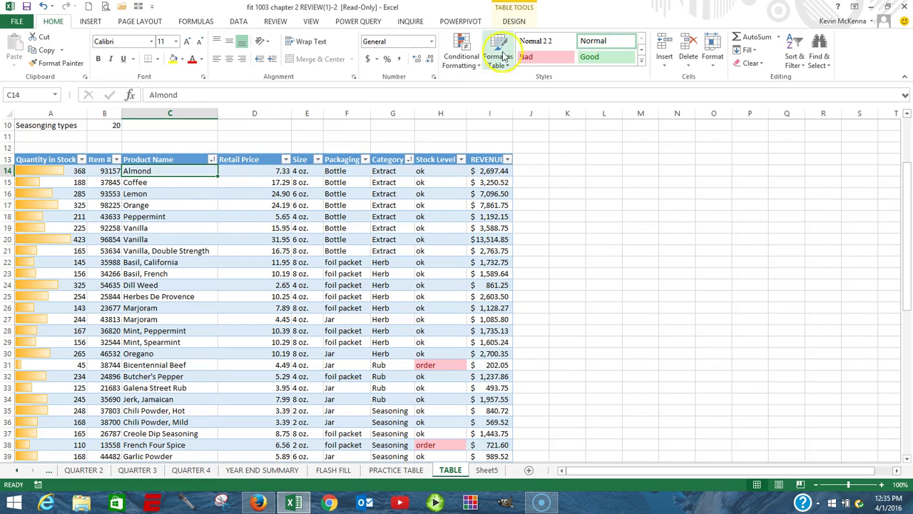
Add a total row to the table and widen the REVENUE column so its total fits.
{"action": "left_click", "coordinate": [515, 22]}
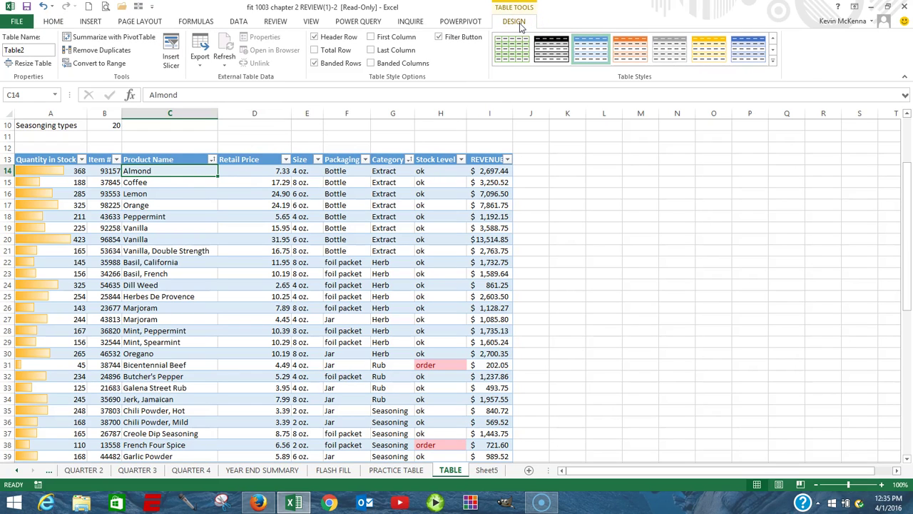
{"action": "left_click", "coordinate": [318, 54]}
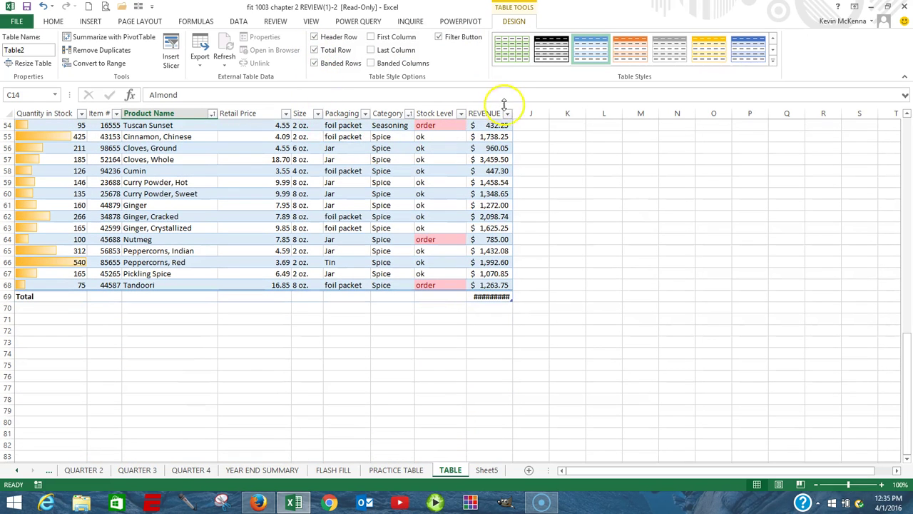
{"action": "left_click_drag", "start_coordinate": [513, 111], "coordinate": [519, 112]}
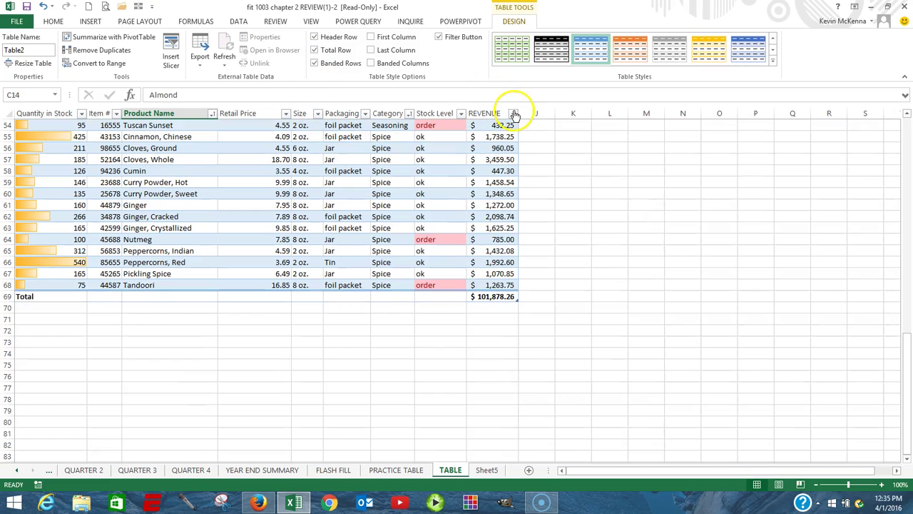
Choose Sum as the REVENUE column's function in the total row.
{"action": "left_click", "coordinate": [490, 297]}
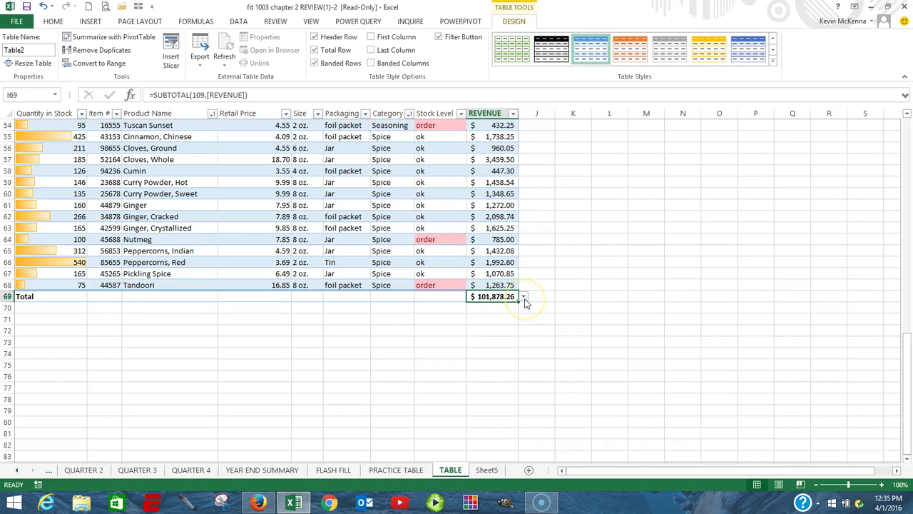
{"action": "left_click", "coordinate": [523, 297]}
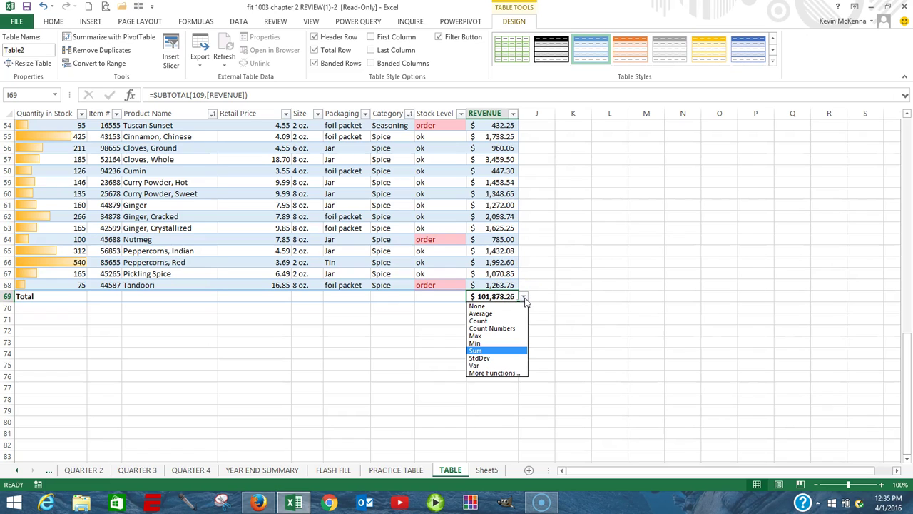
{"action": "left_click", "coordinate": [505, 351]}
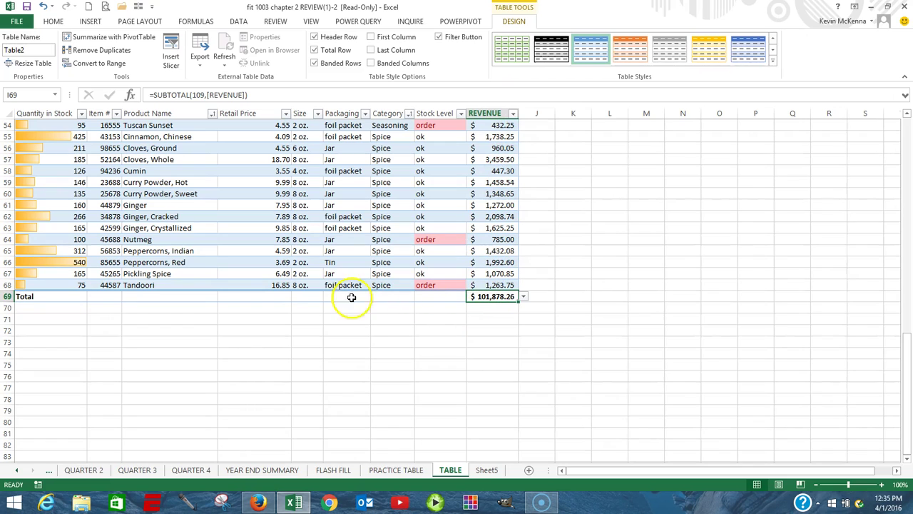
Show the Average of the Retail Price column in the total row.
{"action": "left_click", "coordinate": [279, 294]}
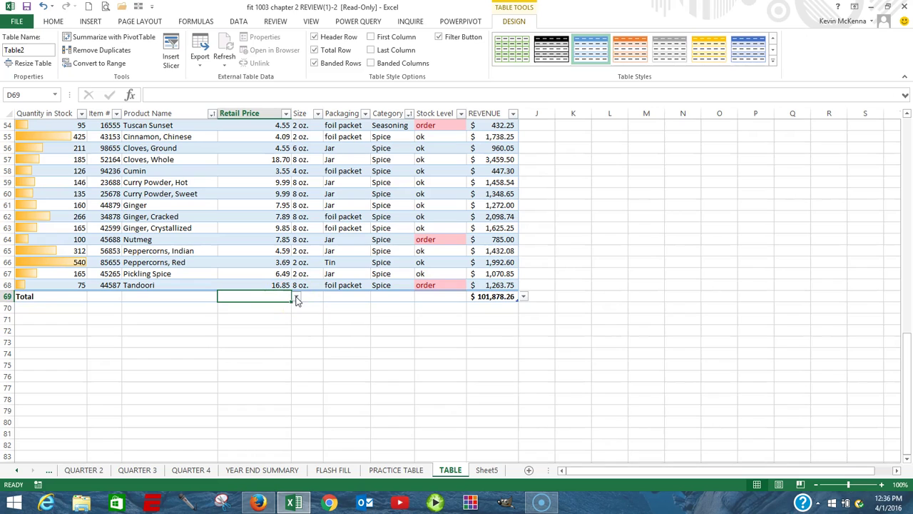
{"action": "left_click", "coordinate": [296, 298]}
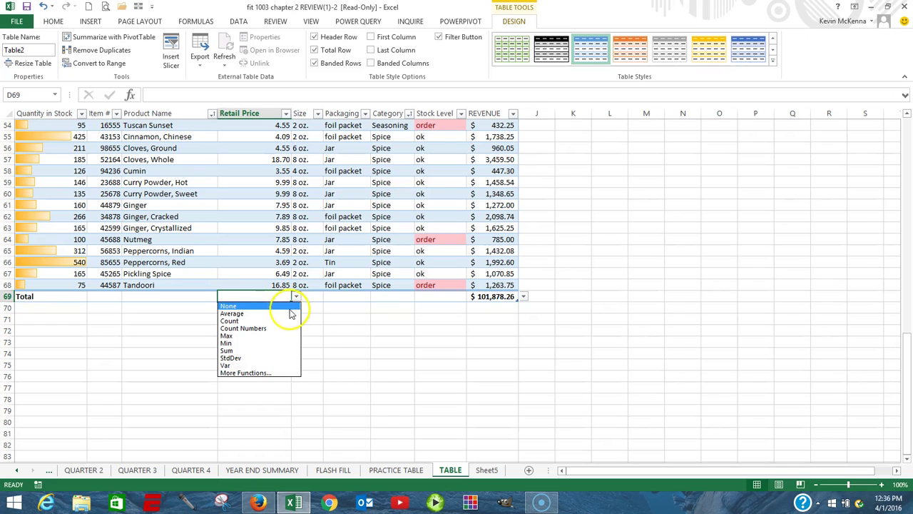
{"action": "left_click", "coordinate": [287, 313]}
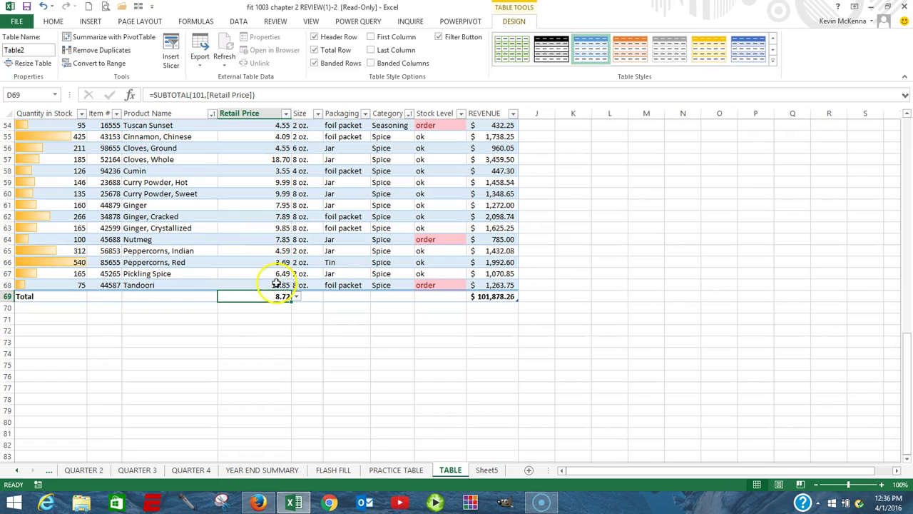
Replace the Total label under Quantity in Stock with the Sum of that column.
{"action": "left_click", "coordinate": [77, 296]}
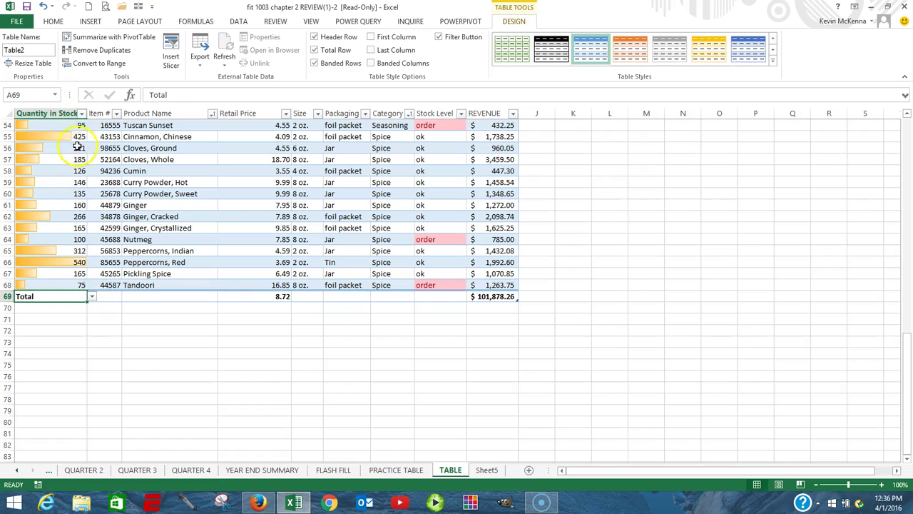
{"action": "left_click", "coordinate": [91, 299]}
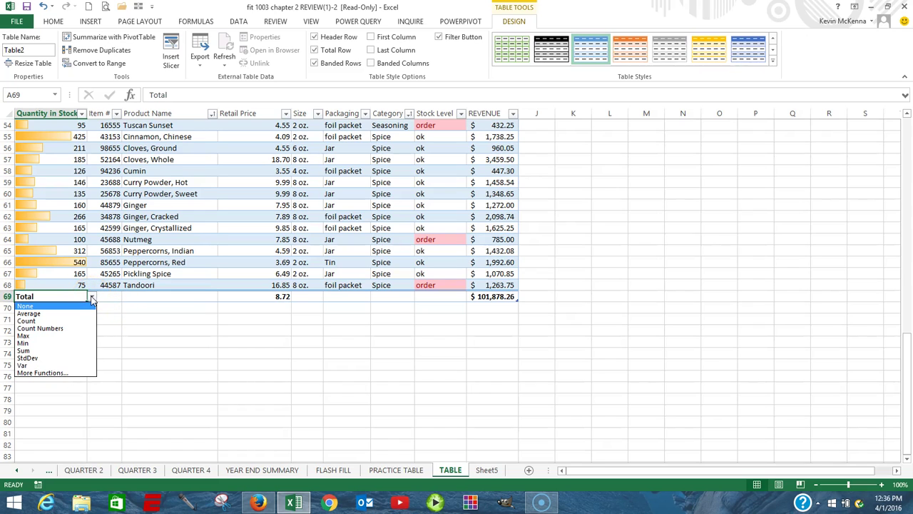
{"action": "left_click", "coordinate": [68, 352]}
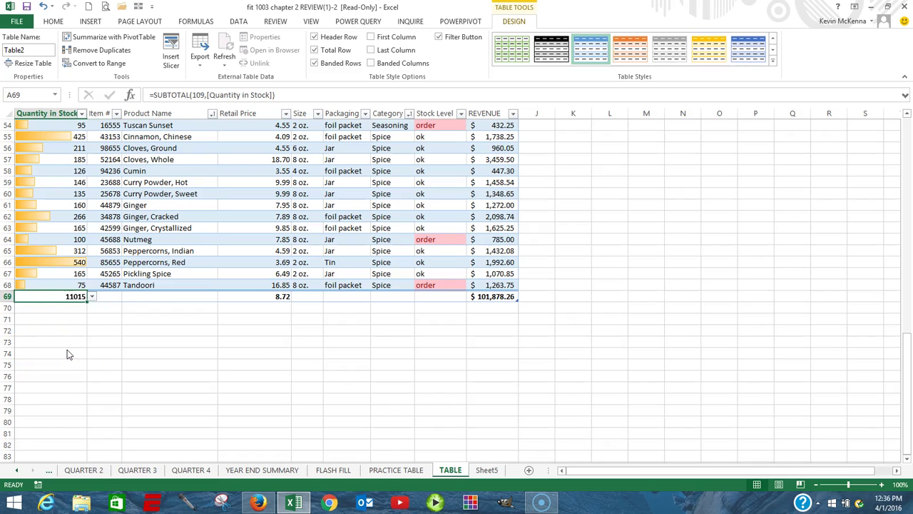
Show the Count of the Item # column in the total row.
{"action": "left_click", "coordinate": [114, 296]}
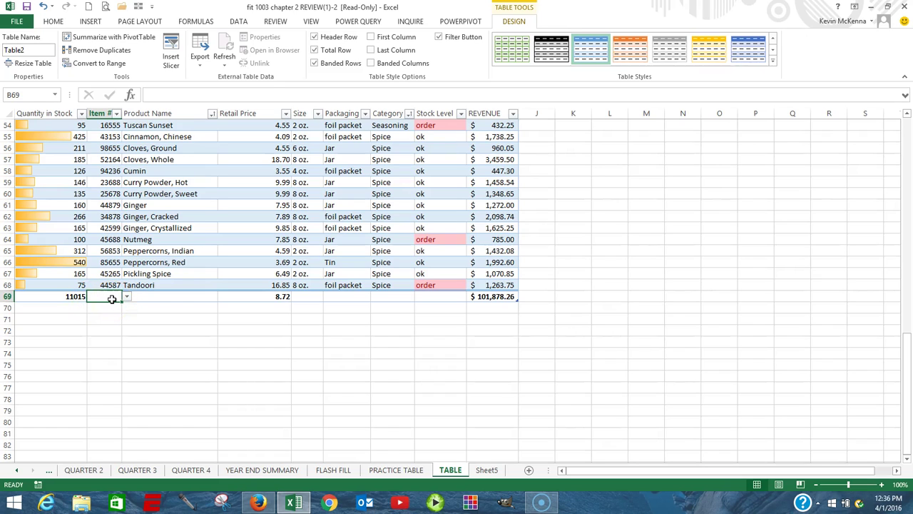
{"action": "left_click", "coordinate": [107, 298]}
{"action": "left_click", "coordinate": [127, 298]}
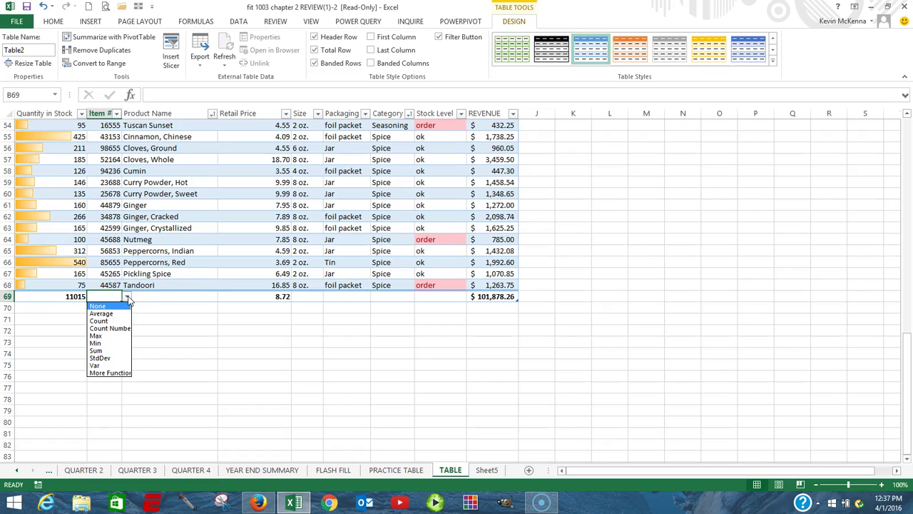
{"action": "left_click", "coordinate": [124, 322]}
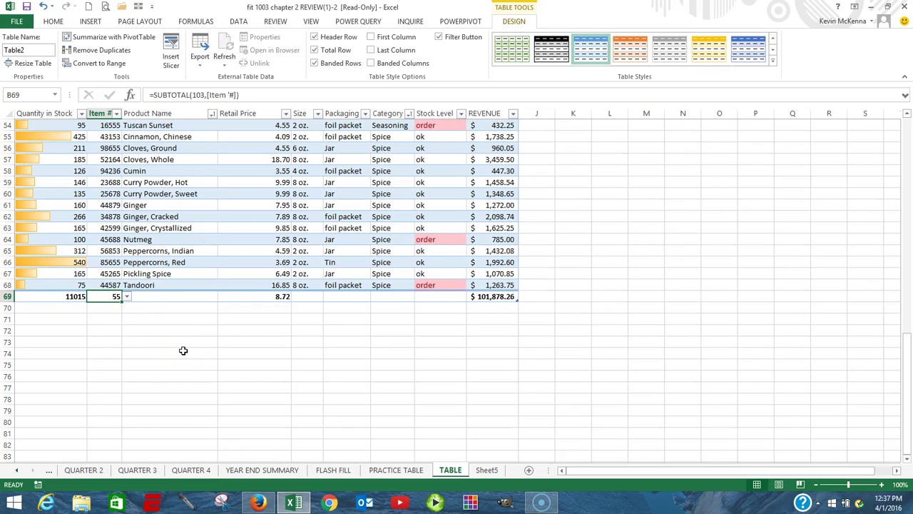
Filter the Category column of the table to show only Herb products.
{"action": "scroll", "coordinate": [183, 350], "scroll_direction": "up", "scroll_amount": 1}
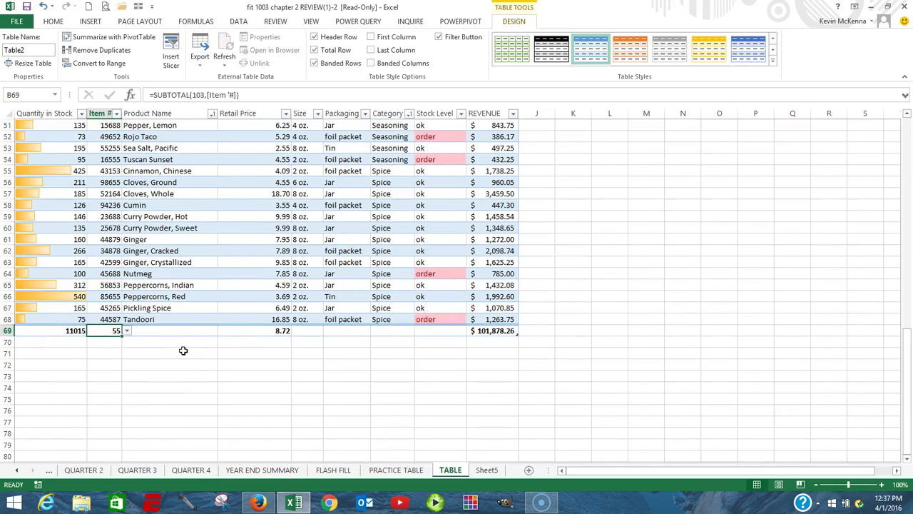
{"action": "scroll", "coordinate": [183, 350], "scroll_direction": "up", "scroll_amount": 17}
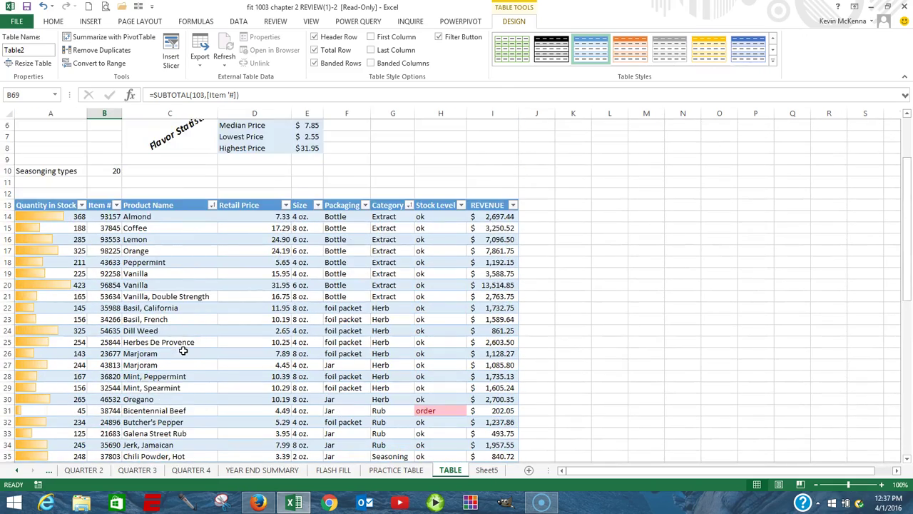
{"action": "scroll", "coordinate": [184, 350], "scroll_direction": "down", "scroll_amount": 3}
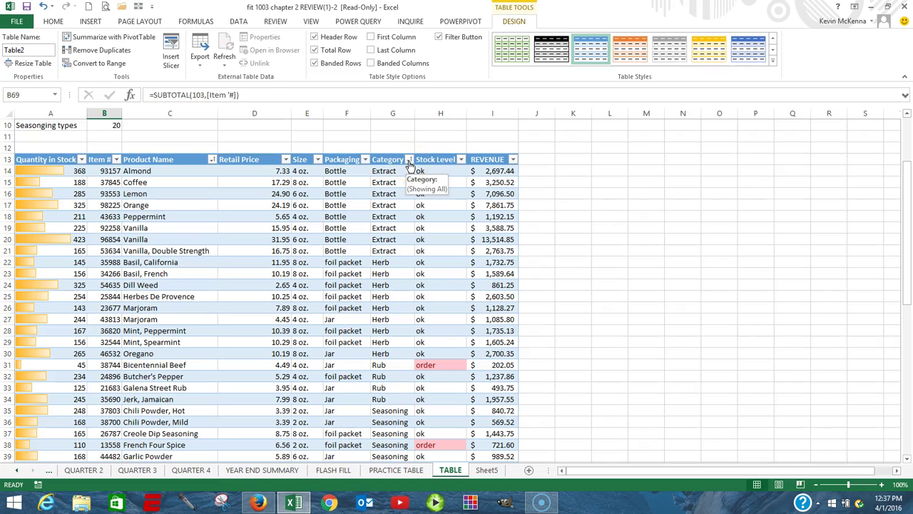
{"action": "left_click", "coordinate": [409, 160]}
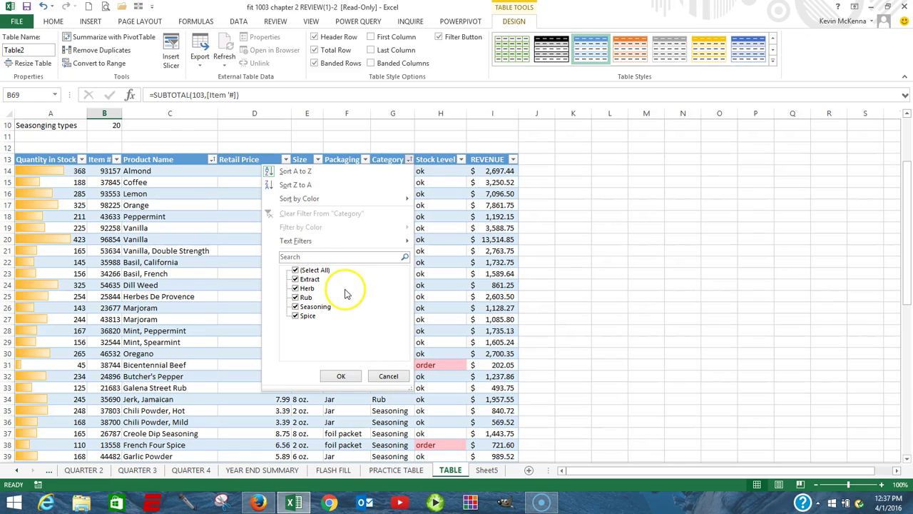
{"action": "left_click", "coordinate": [295, 272]}
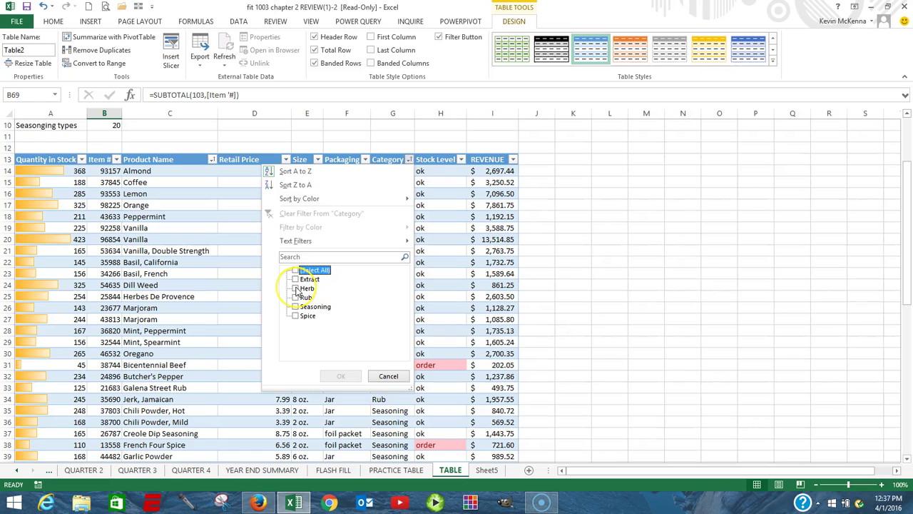
{"action": "left_click", "coordinate": [296, 288]}
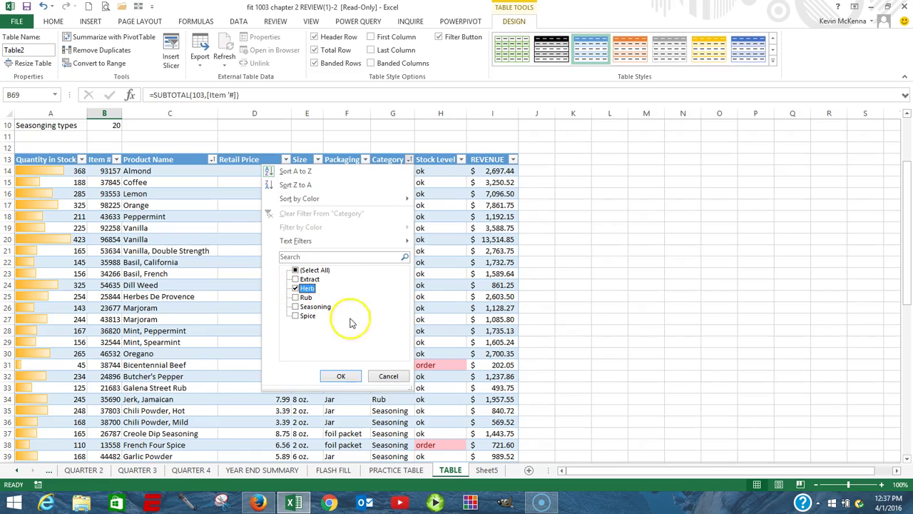
{"action": "left_click", "coordinate": [342, 378]}
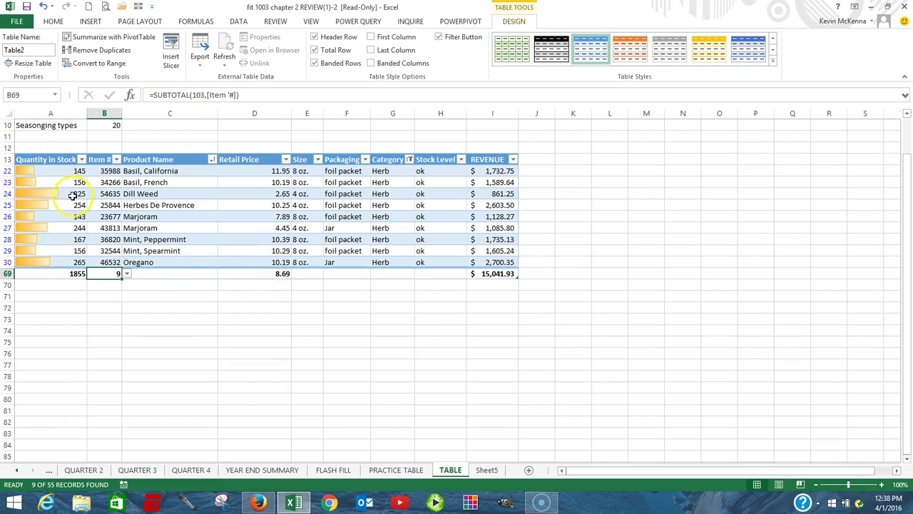
Review the total row results for Quantity in Stock, Item # and Retail Price, keeping Average as the Retail Price function.
{"action": "left_click", "coordinate": [72, 275]}
{"action": "left_click", "coordinate": [114, 274]}
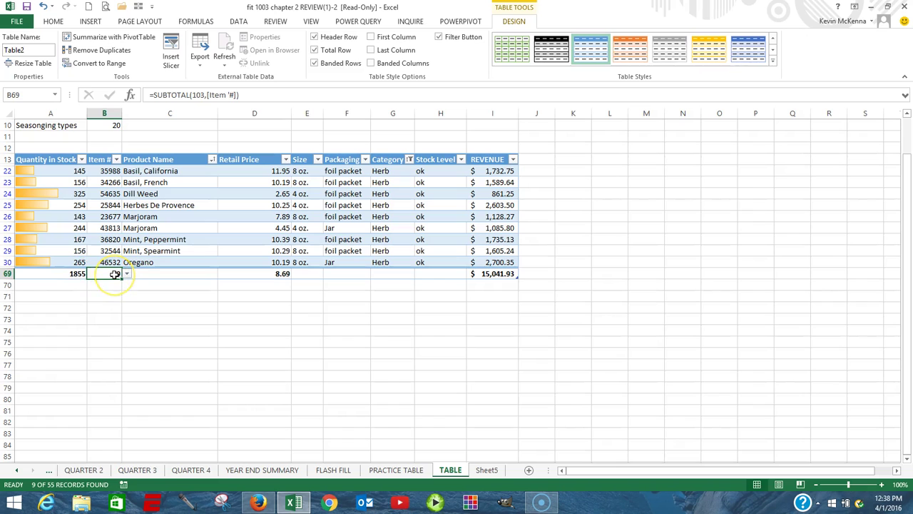
{"action": "left_click", "coordinate": [114, 274]}
{"action": "left_click", "coordinate": [277, 274]}
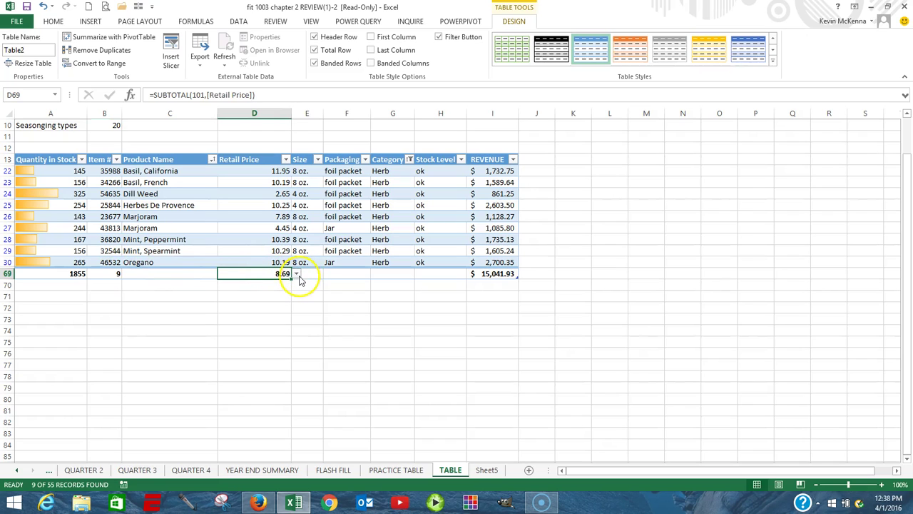
{"action": "left_click", "coordinate": [296, 274]}
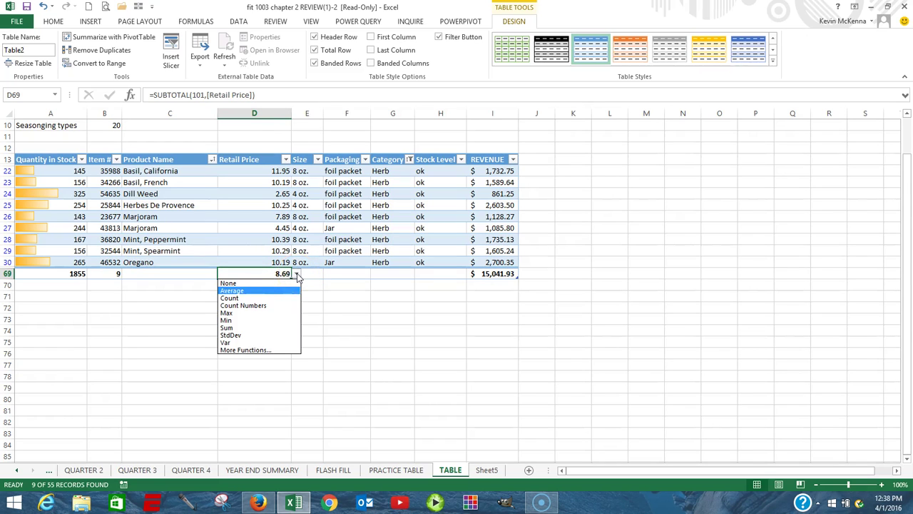
{"action": "left_click", "coordinate": [289, 291]}
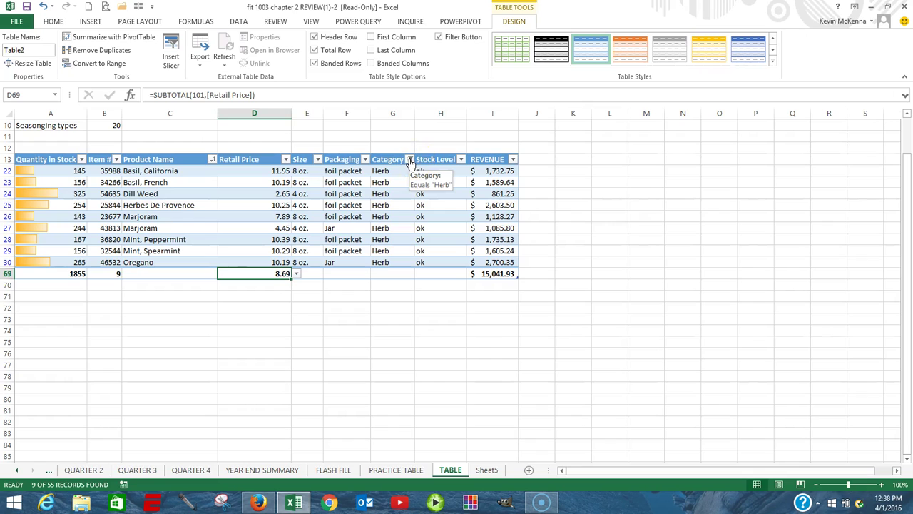
Change the Category filter to show only Seasoning products instead of Herb.
{"action": "left_click", "coordinate": [410, 160]}
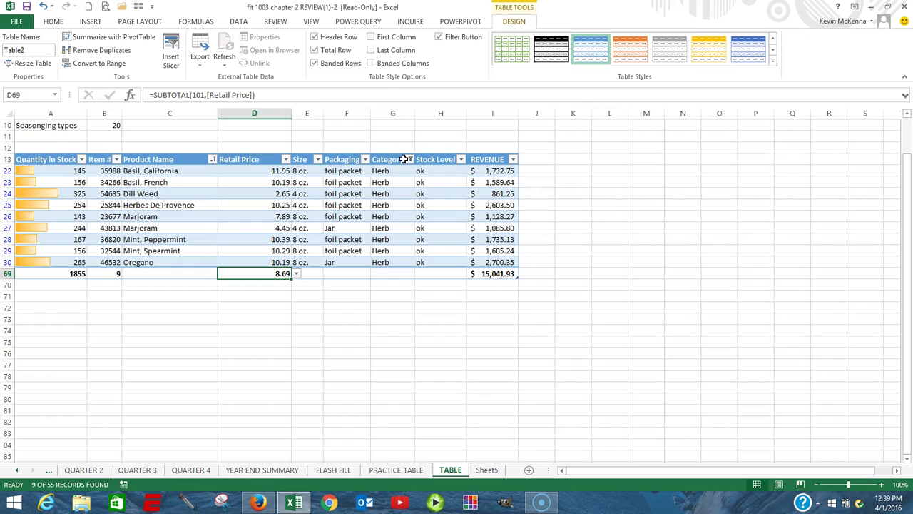
{"action": "left_click", "coordinate": [412, 161]}
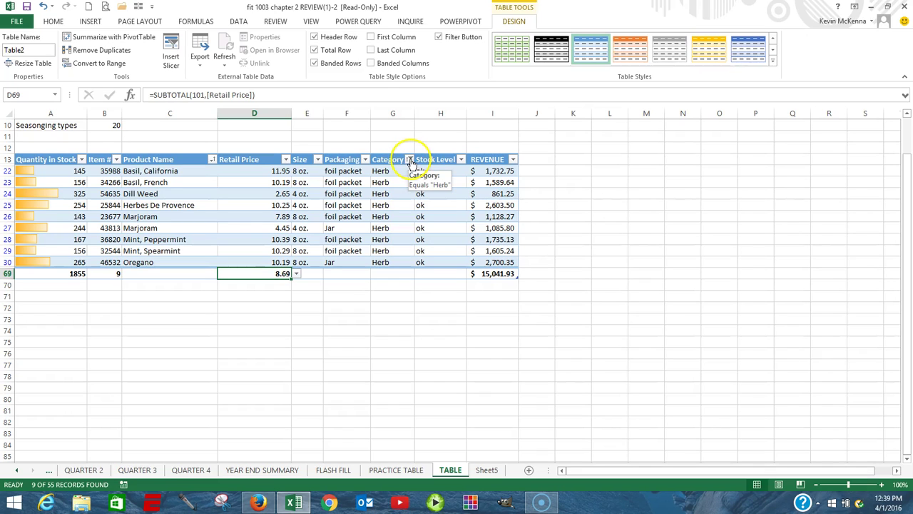
{"action": "left_click", "coordinate": [411, 159]}
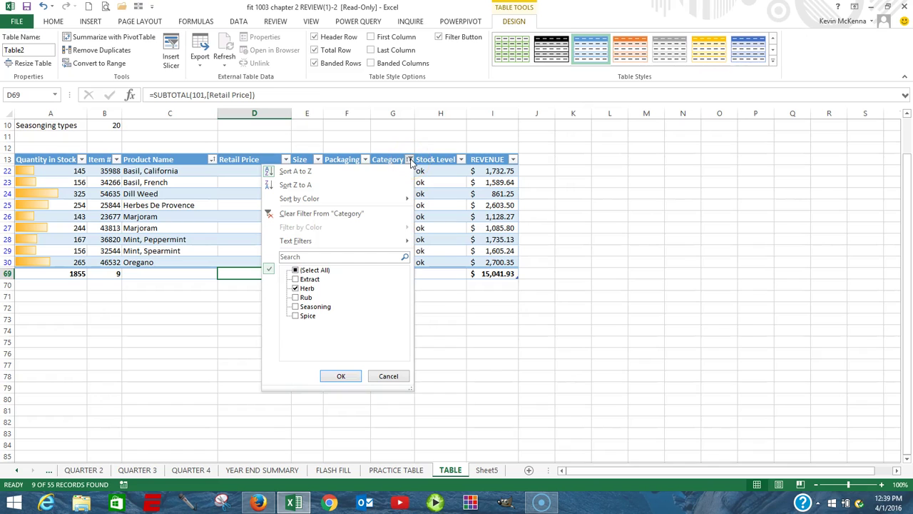
{"action": "left_click", "coordinate": [295, 288]}
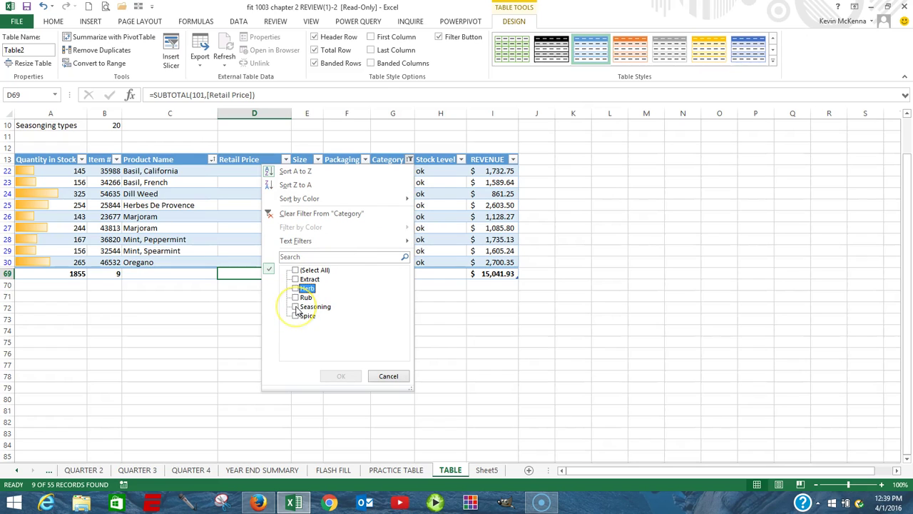
{"action": "left_click", "coordinate": [295, 307]}
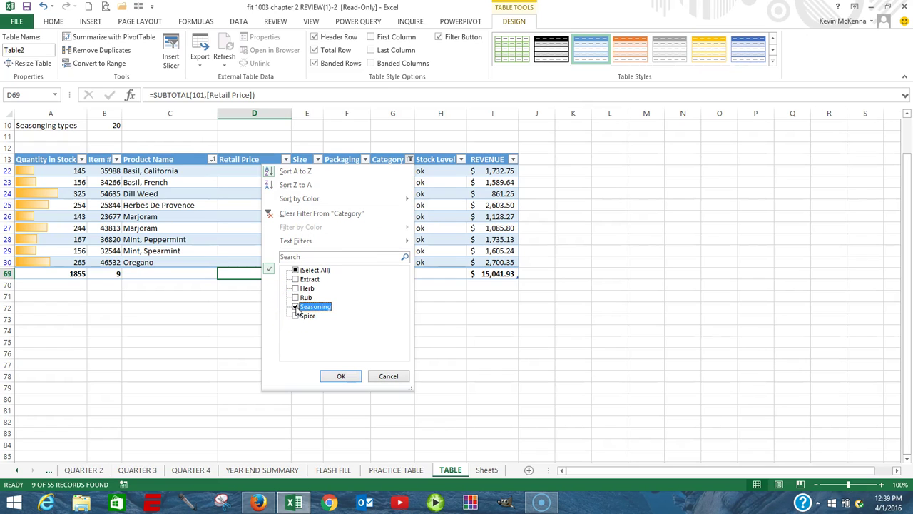
{"action": "left_click", "coordinate": [300, 311]}
{"action": "left_click", "coordinate": [341, 375]}
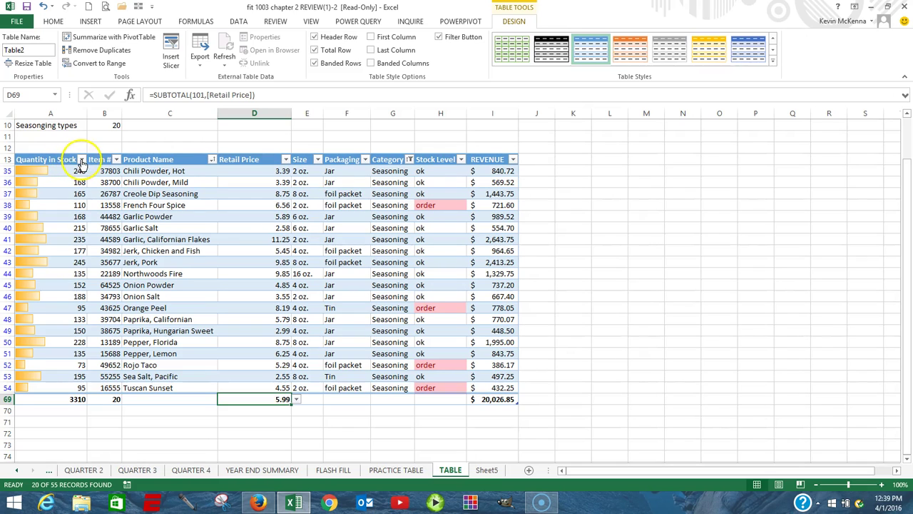
Add a number filter on Quantity in Stock that shows only rows greater than 150.
{"action": "left_click", "coordinate": [83, 160]}
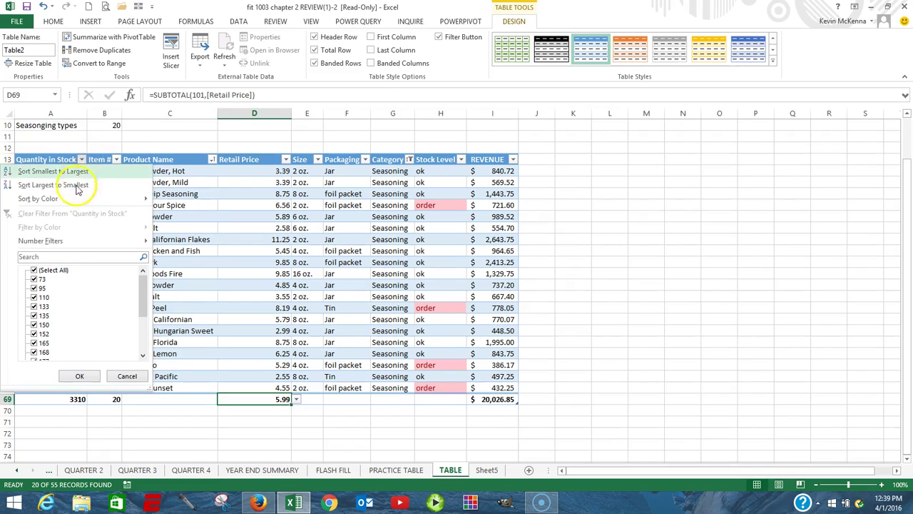
{"action": "mouse_move", "coordinate": [67, 241]}
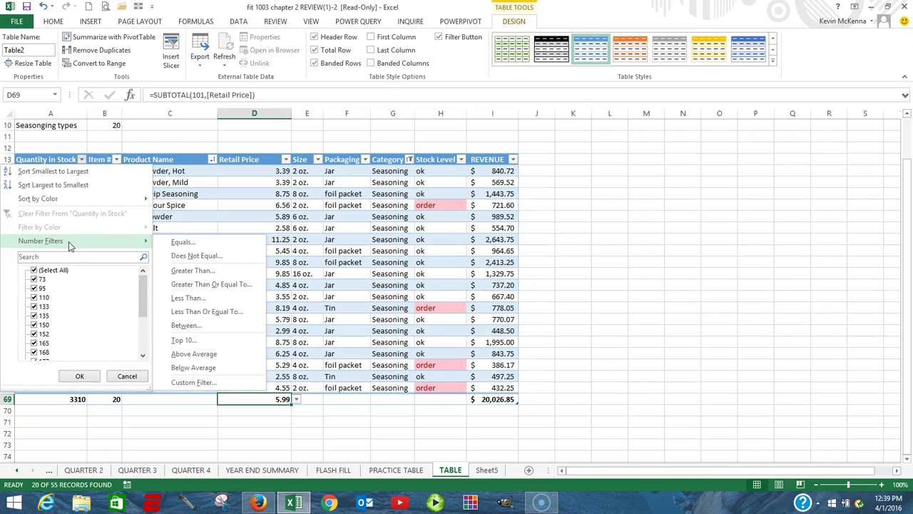
{"action": "left_click", "coordinate": [209, 271]}
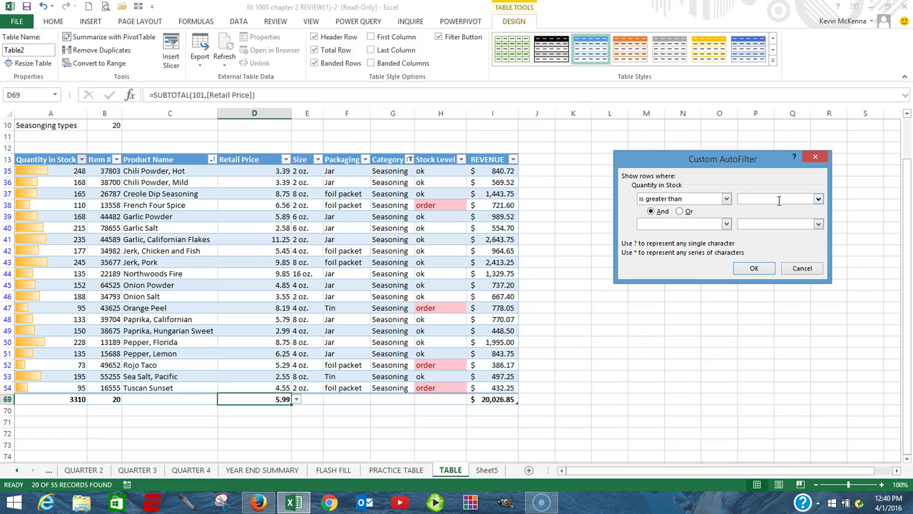
{"action": "left_click", "coordinate": [754, 196]}
{"action": "left_click", "coordinate": [760, 268]}
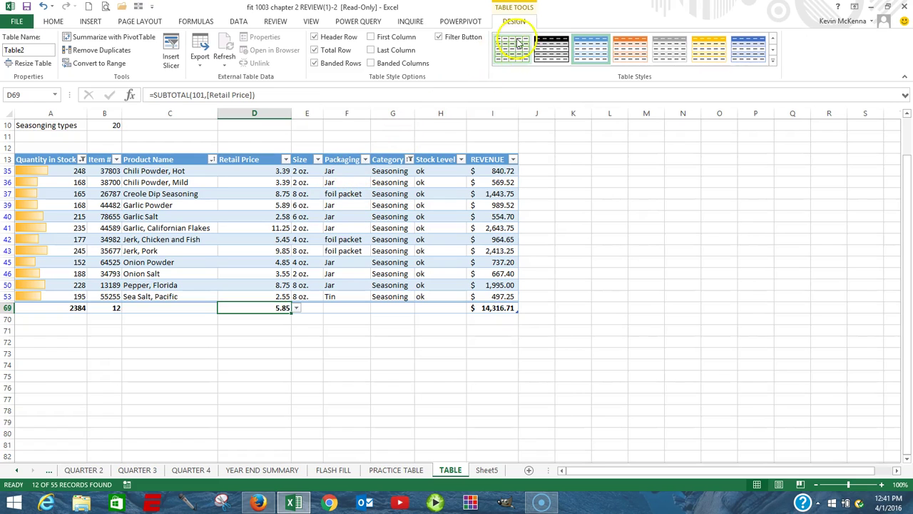
Turn off the total row of the product table.
{"action": "left_click", "coordinate": [384, 193]}
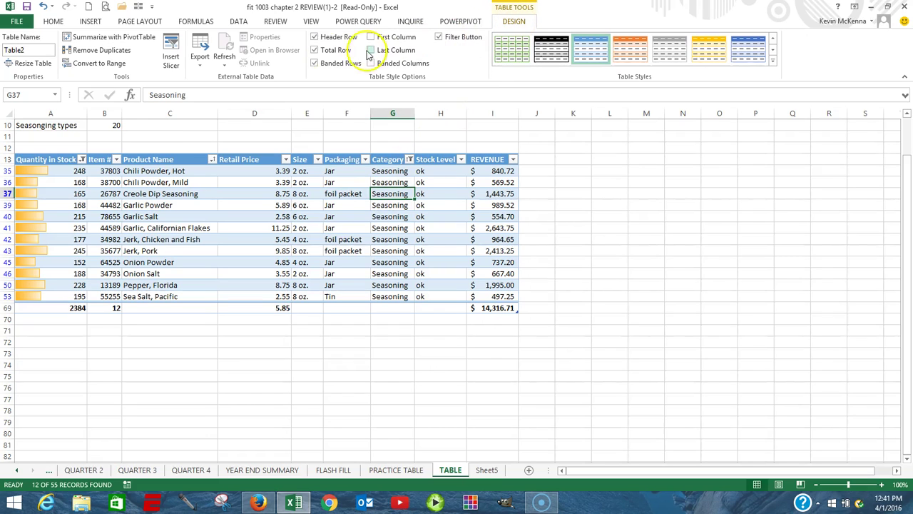
{"action": "left_click", "coordinate": [316, 51]}
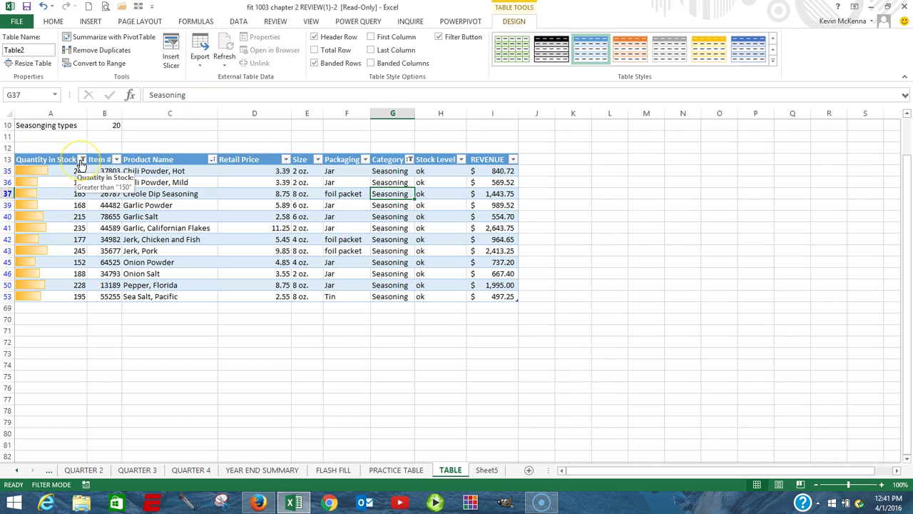
Clear the filters from the Quantity in Stock and Category columns.
{"action": "left_click", "coordinate": [81, 160]}
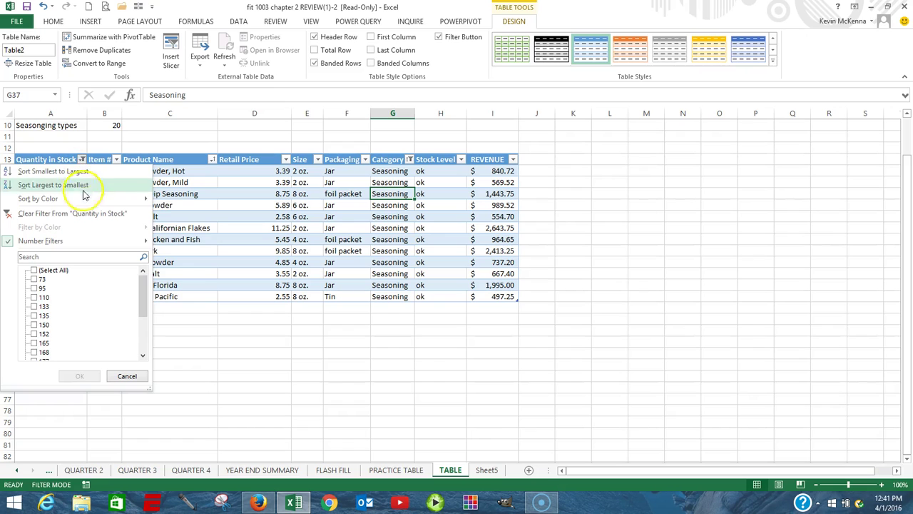
{"action": "left_click", "coordinate": [86, 219]}
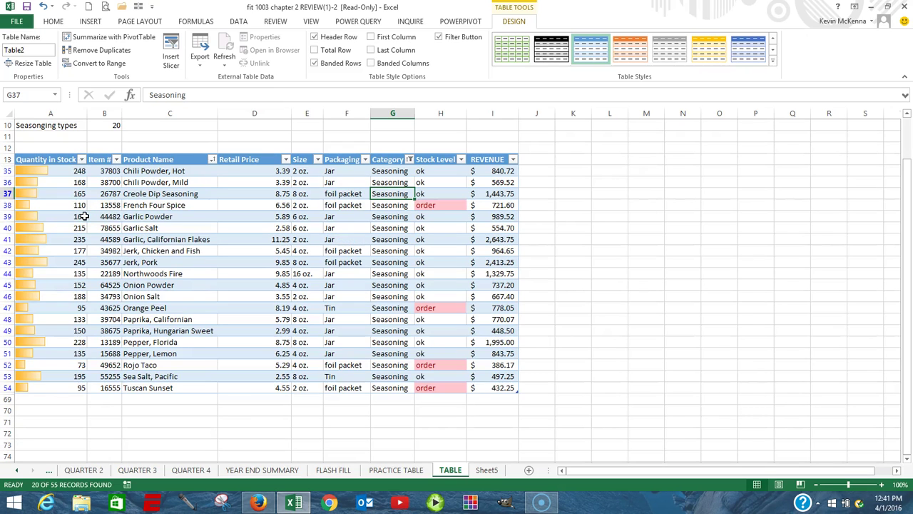
{"action": "left_click", "coordinate": [410, 160]}
{"action": "left_click", "coordinate": [410, 160]}
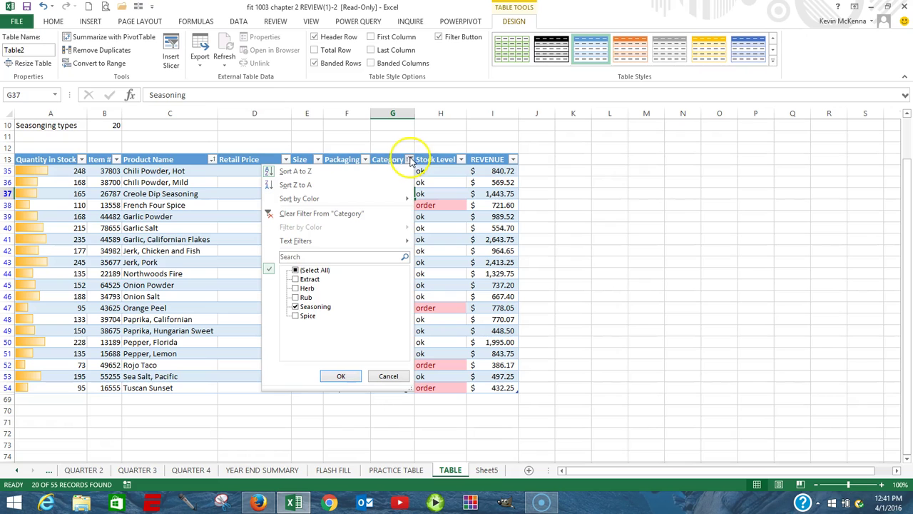
{"action": "left_click", "coordinate": [351, 218]}
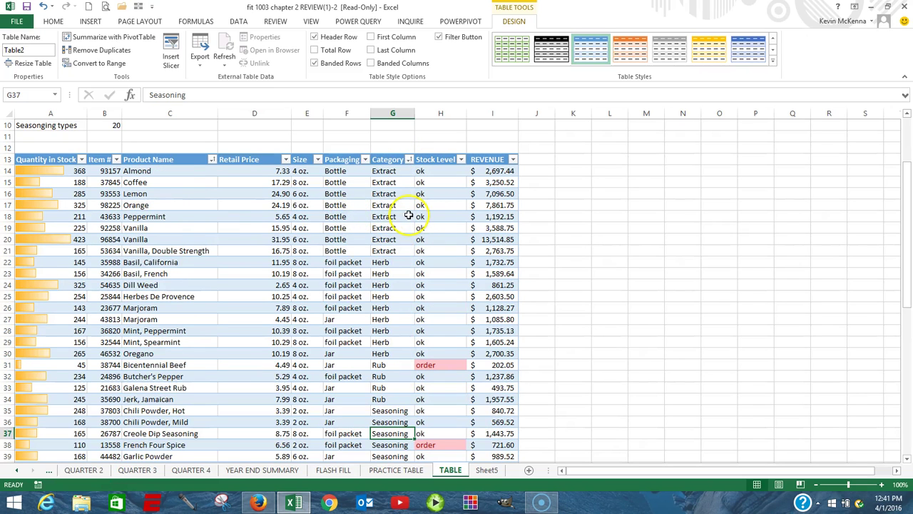
Convert the product table back to a normal range.
{"action": "scroll", "coordinate": [409, 209], "scroll_direction": "down", "scroll_amount": 1}
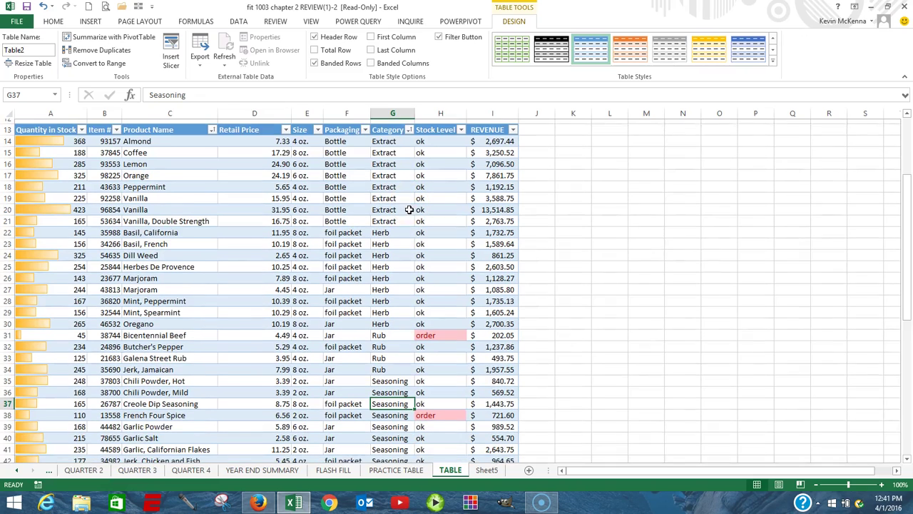
{"action": "scroll", "coordinate": [408, 209], "scroll_direction": "down", "scroll_amount": 3}
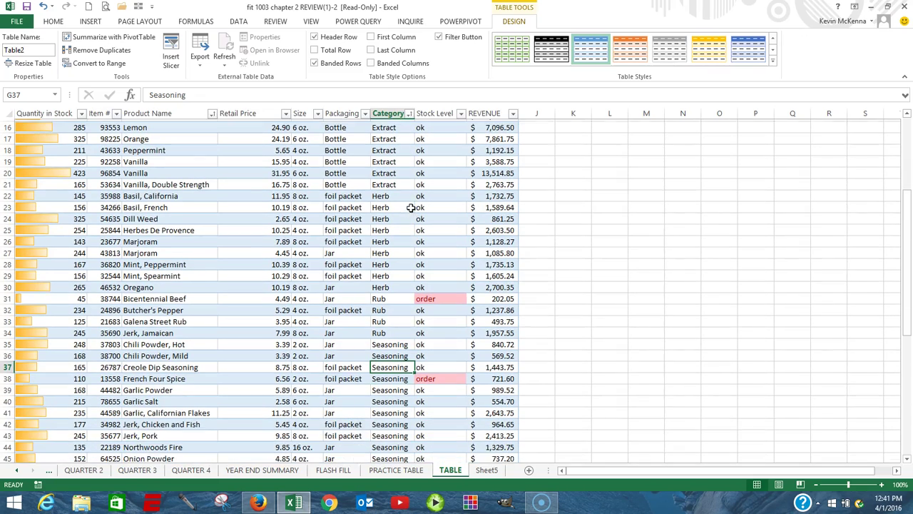
{"action": "scroll", "coordinate": [411, 207], "scroll_direction": "down", "scroll_amount": 9}
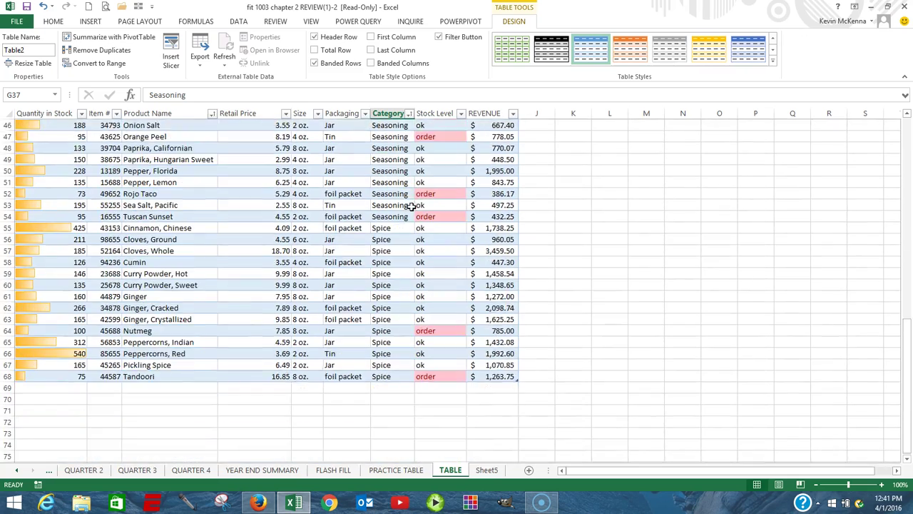
{"action": "scroll", "coordinate": [414, 202], "scroll_direction": "up", "scroll_amount": 8}
{"action": "scroll", "coordinate": [414, 203], "scroll_direction": "up", "scroll_amount": 6}
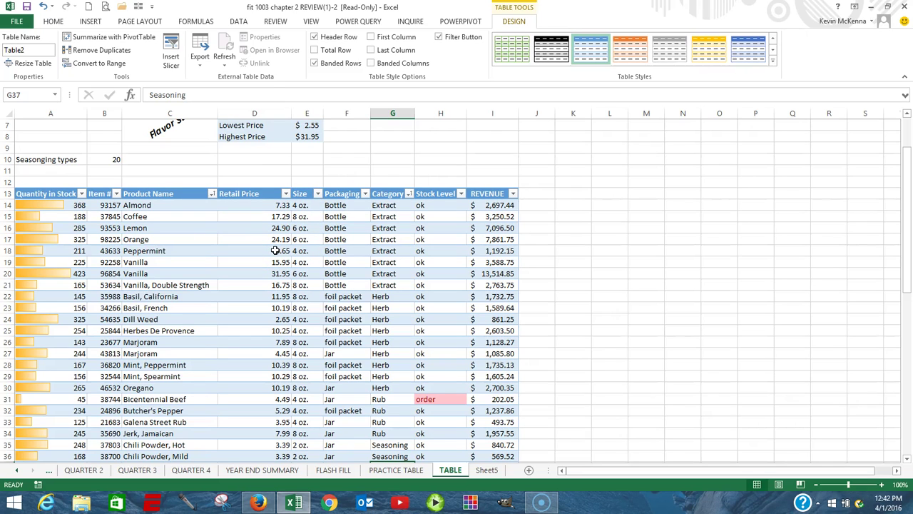
{"action": "left_click", "coordinate": [256, 206]}
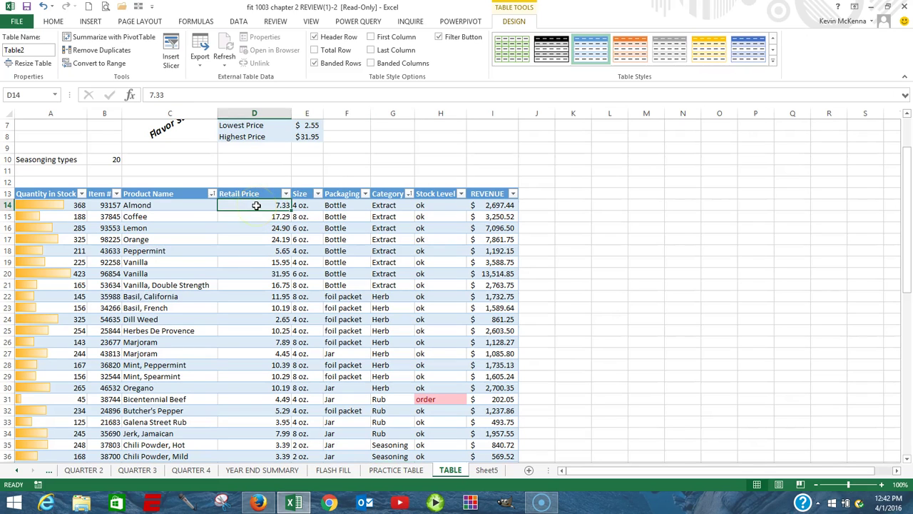
{"action": "left_click", "coordinate": [93, 64]}
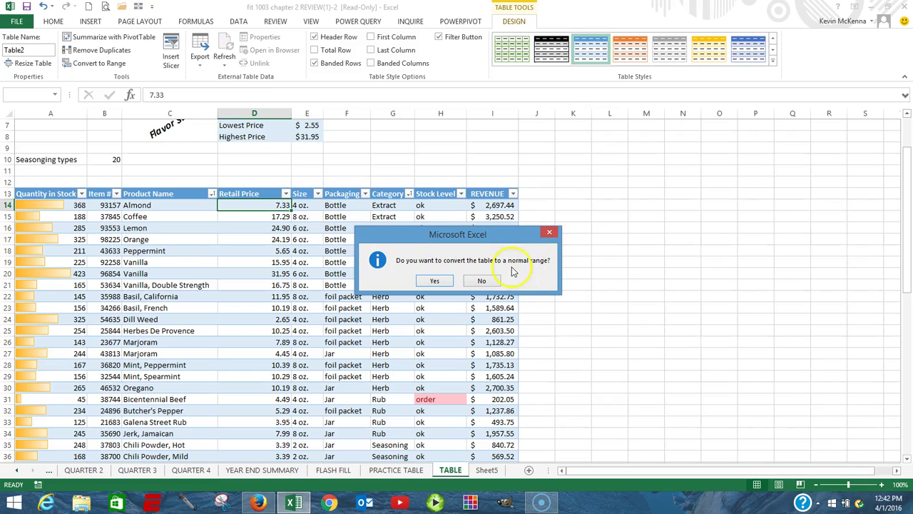
{"action": "left_click", "coordinate": [437, 281]}
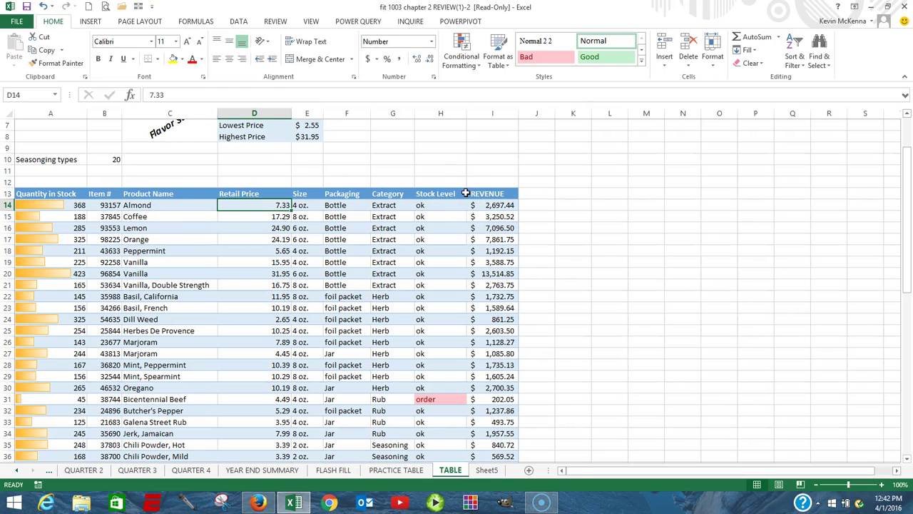
{"action": "left_click", "coordinate": [501, 193]}
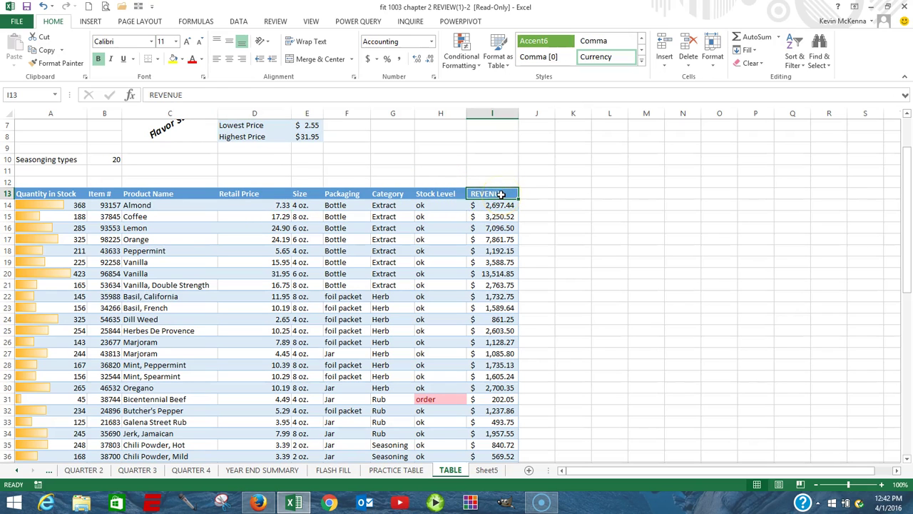
Examine the converted range down to its last row and check its header cells for remaining table features such as filter arrows.
{"action": "scroll", "coordinate": [474, 294], "scroll_direction": "down", "scroll_amount": 8}
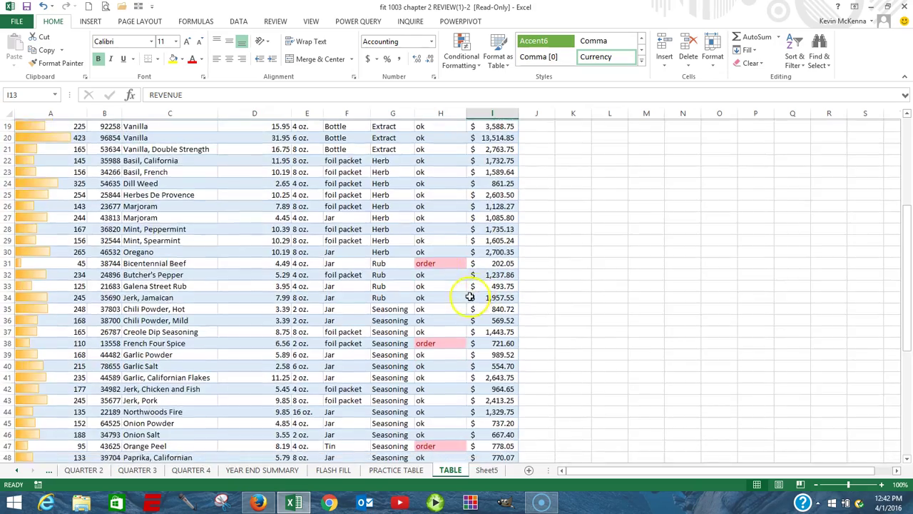
{"action": "scroll", "coordinate": [470, 296], "scroll_direction": "down", "scroll_amount": 4}
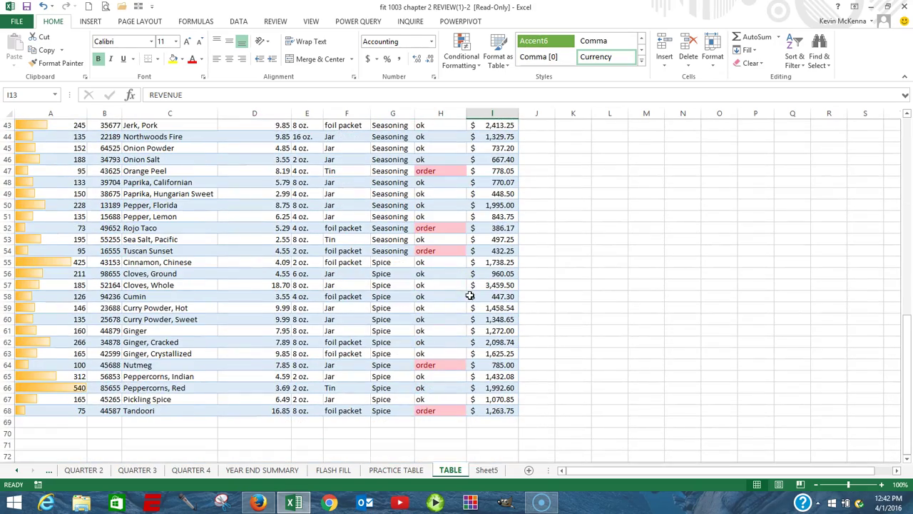
{"action": "scroll", "coordinate": [470, 293], "scroll_direction": "up", "scroll_amount": 7}
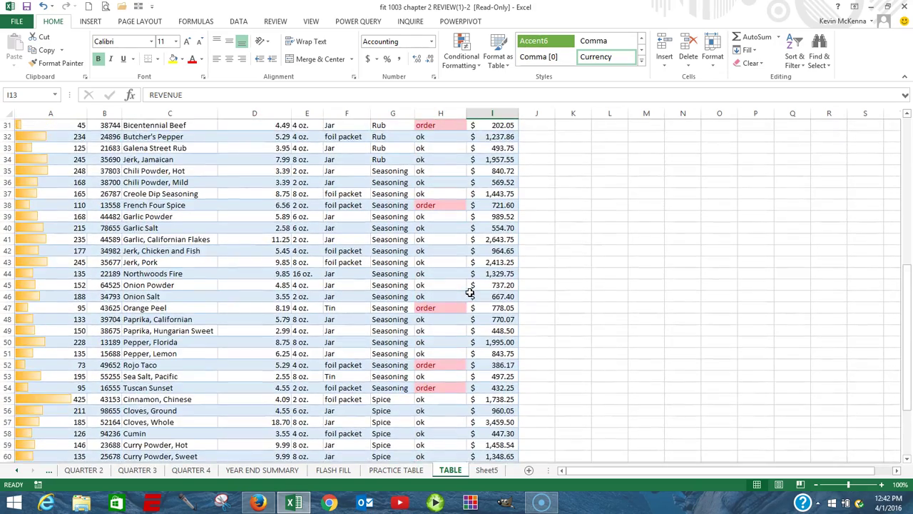
{"action": "scroll", "coordinate": [470, 293], "scroll_direction": "up", "scroll_amount": 4}
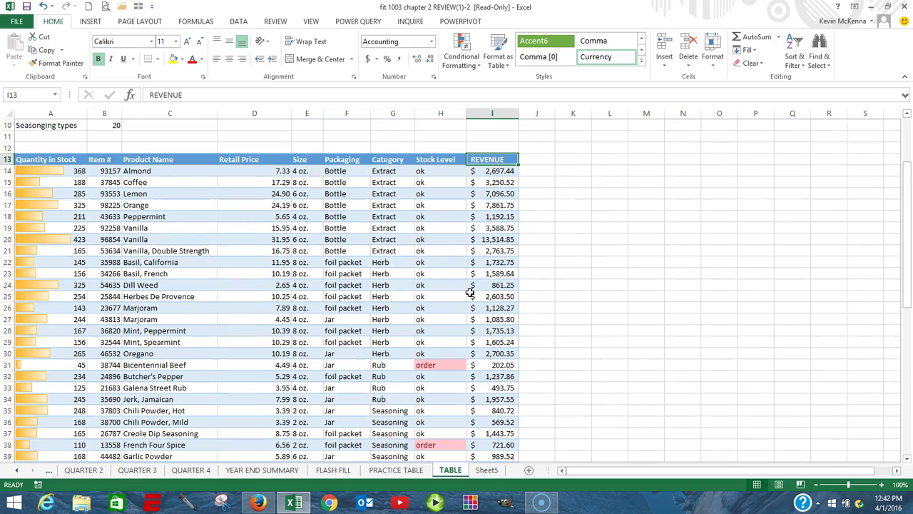
{"action": "left_click", "coordinate": [383, 160]}
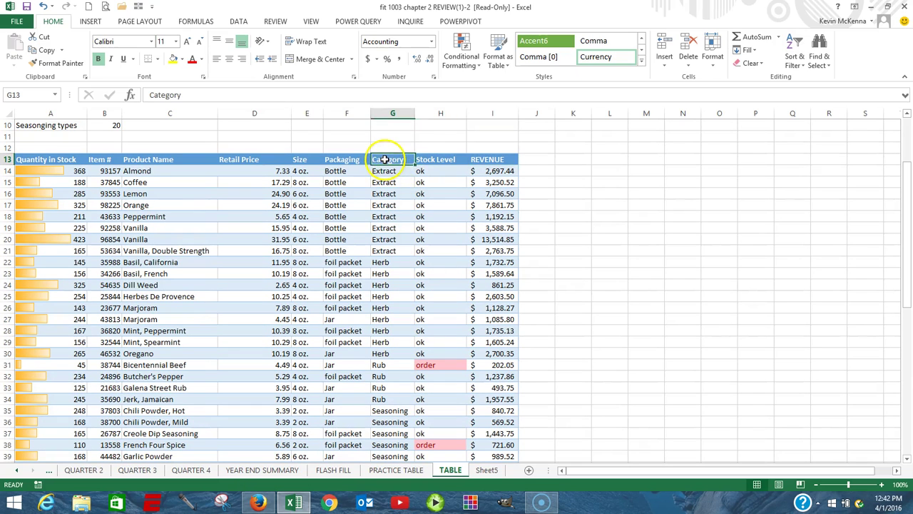
{"action": "left_click", "coordinate": [431, 160]}
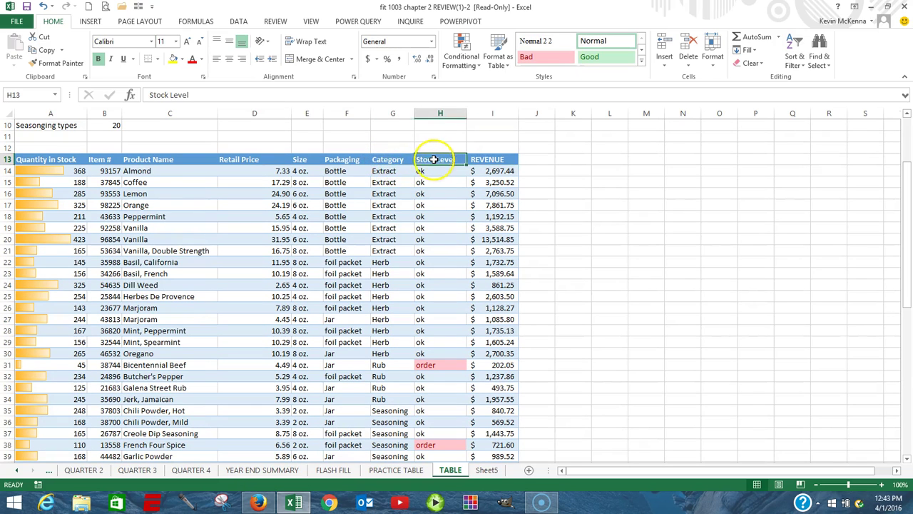
{"action": "left_click", "coordinate": [487, 159]}
{"action": "left_click", "coordinate": [353, 162]}
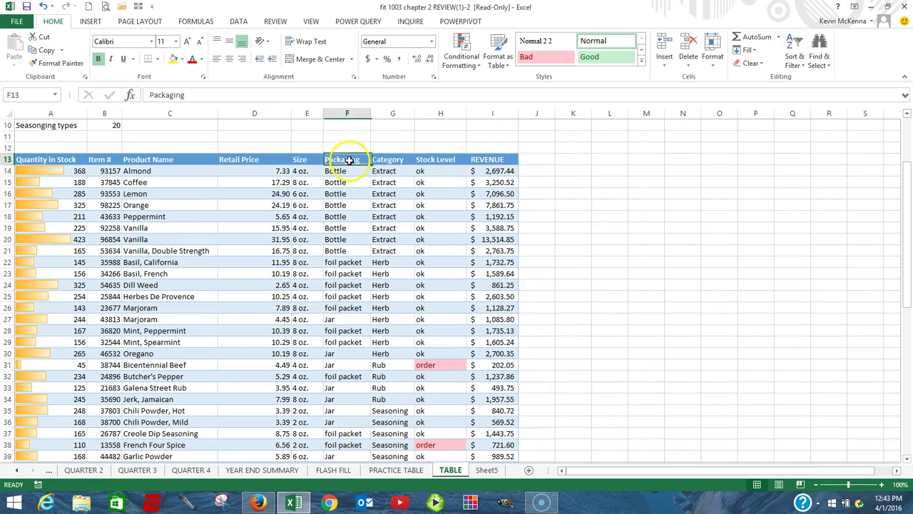
{"action": "left_click", "coordinate": [295, 157]}
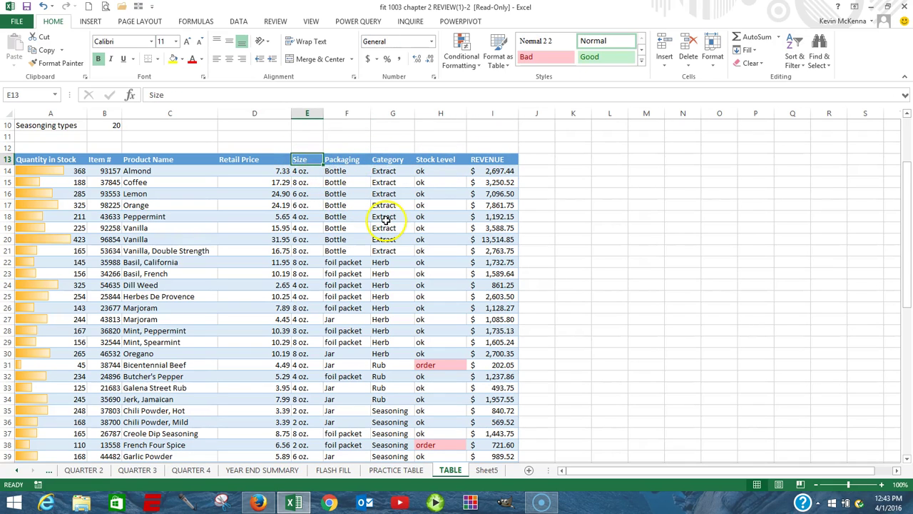